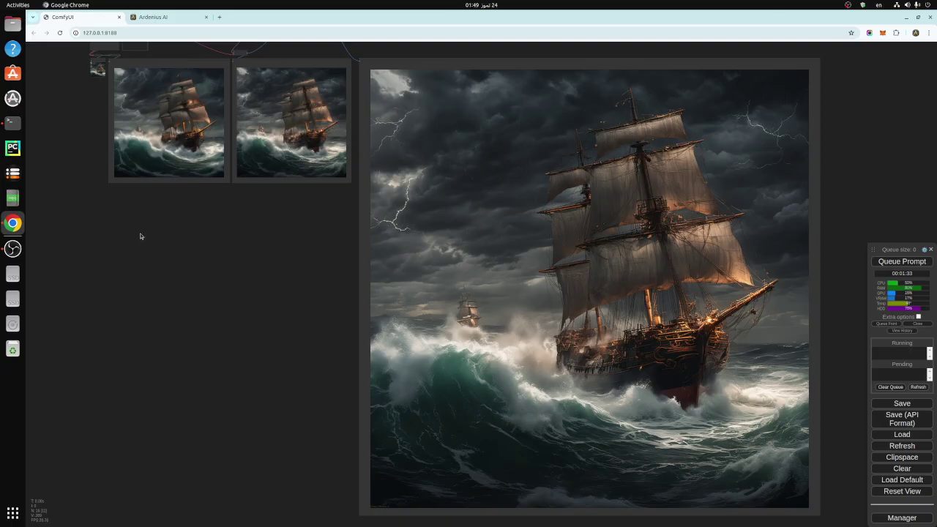
- Compare the 1.5x normal upscale and 1.5x latent upscale images of the ship side by side
{"action": "scroll", "coordinate": [237, 333], "scroll_direction": "up", "scroll_amount": 4}
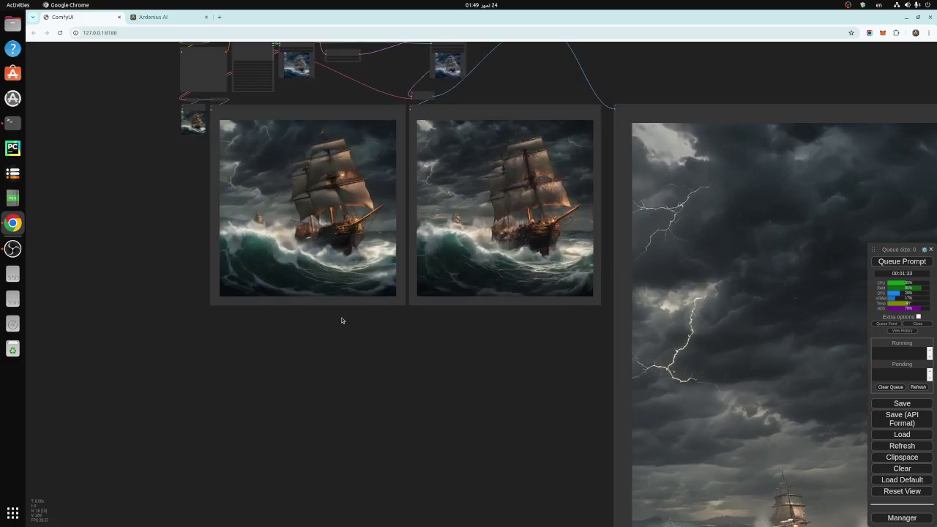
{"action": "scroll", "coordinate": [340, 320], "scroll_direction": "up", "scroll_amount": 10}
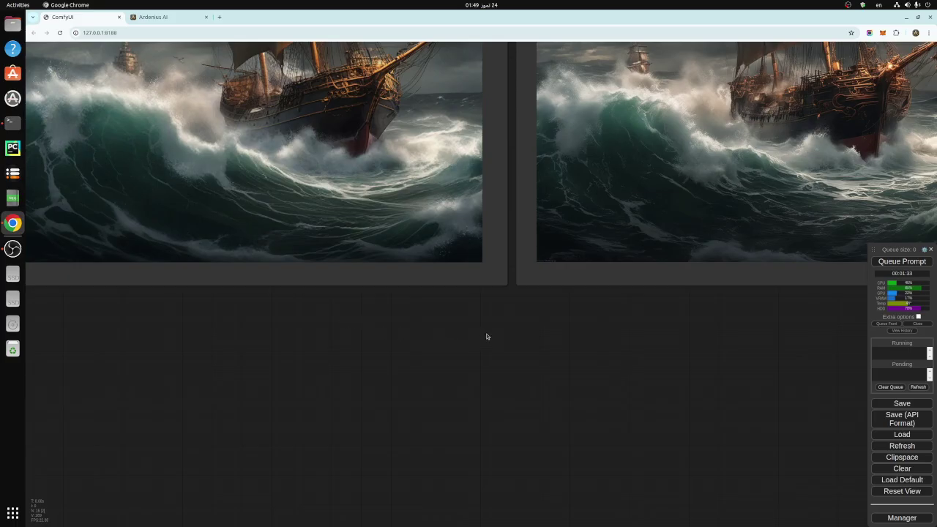
{"action": "scroll", "coordinate": [487, 336], "scroll_direction": "down", "scroll_amount": 3}
{"action": "left_click_drag", "start_coordinate": [529, 341], "coordinate": [483, 494]}
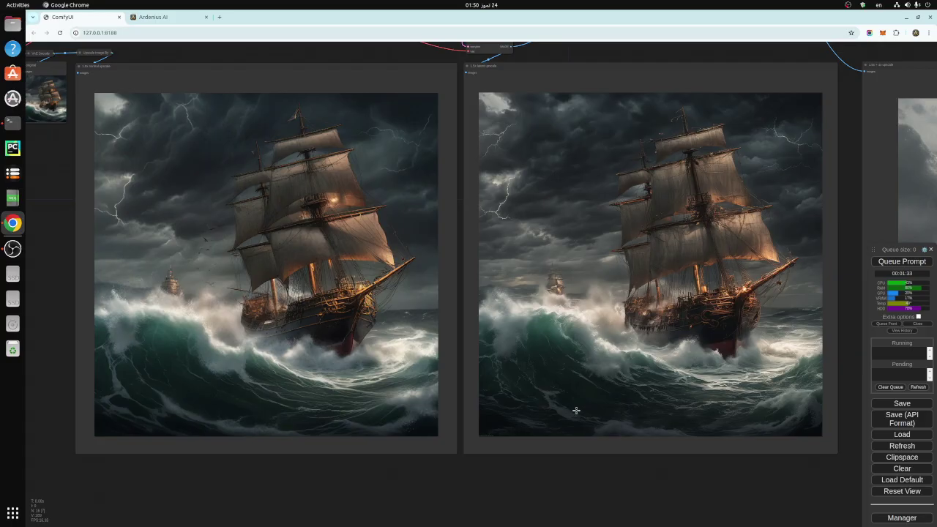
{"action": "scroll", "coordinate": [466, 477], "scroll_direction": "up", "scroll_amount": 1}
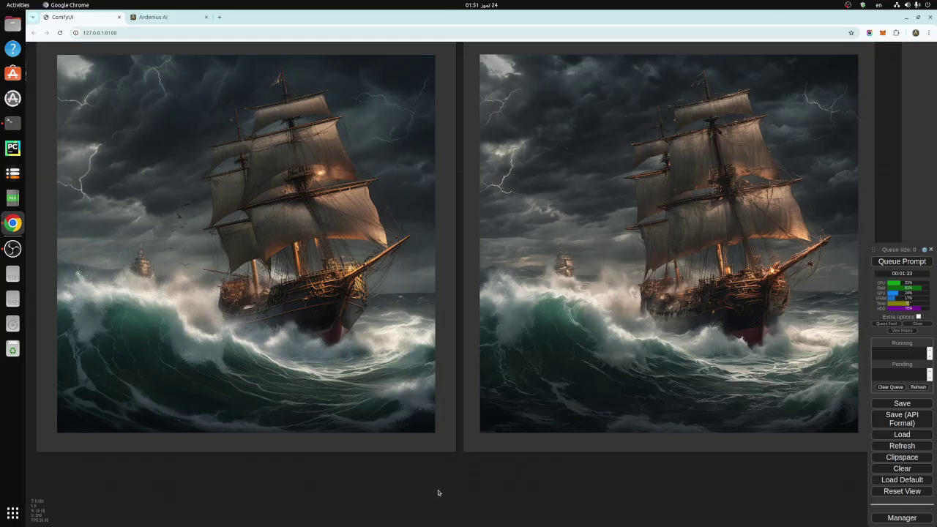
- Examine the workflow's Load Checkpoint, CLIP Text Encode, CPlus Control Box and KSampler nodes, ending in the positive prompt text
{"action": "scroll", "coordinate": [438, 489], "scroll_direction": "down", "scroll_amount": 6}
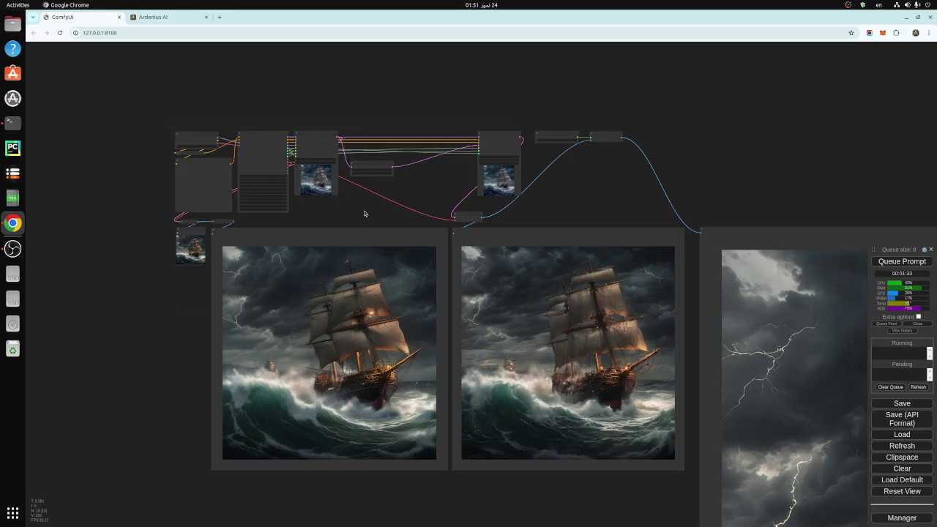
{"action": "scroll", "coordinate": [435, 295], "scroll_direction": "up", "scroll_amount": 2}
{"action": "scroll", "coordinate": [479, 344], "scroll_direction": "up", "scroll_amount": 1}
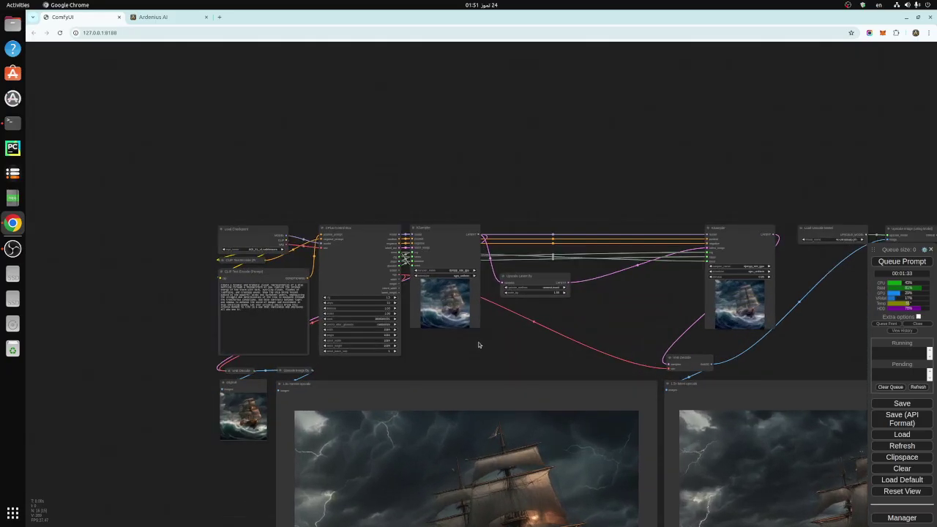
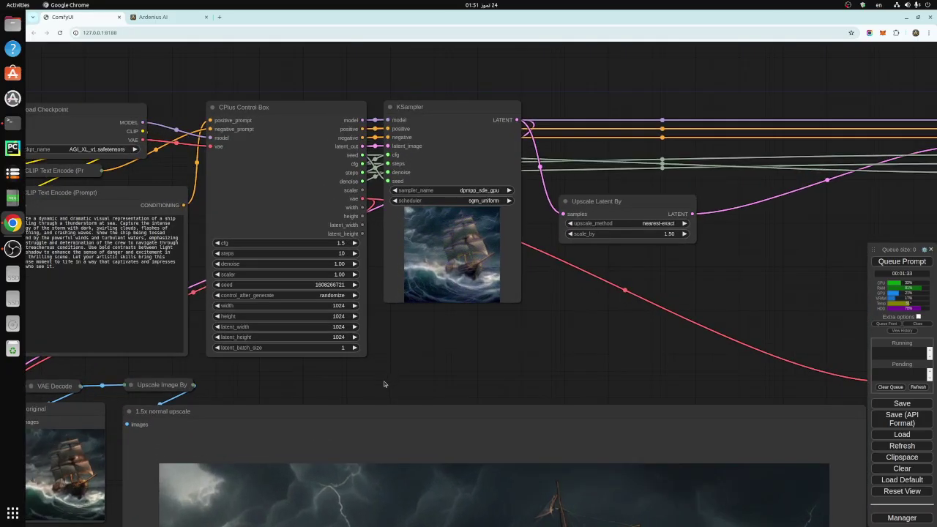
{"action": "left_click_drag", "start_coordinate": [384, 381], "coordinate": [536, 373]}
{"action": "scroll", "coordinate": [535, 373], "scroll_direction": "up", "scroll_amount": 2}
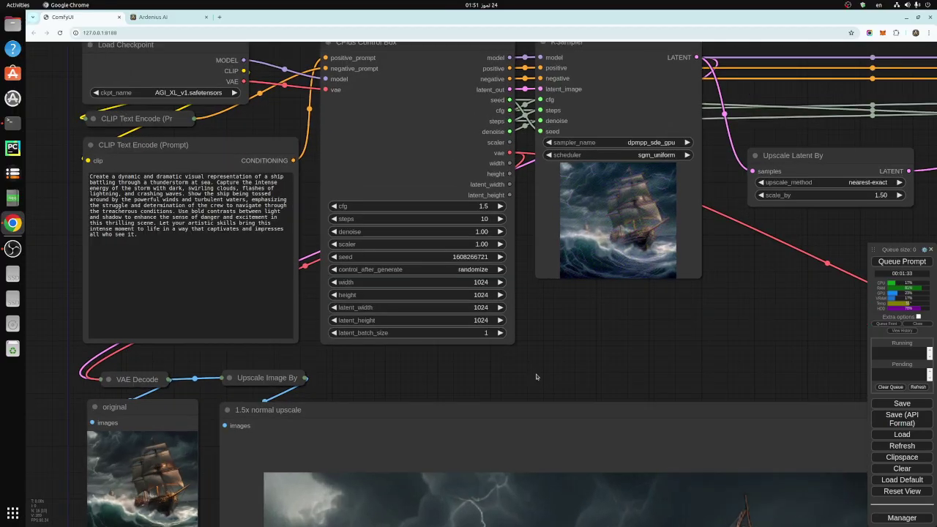
{"action": "scroll", "coordinate": [536, 377], "scroll_direction": "down", "scroll_amount": 1}
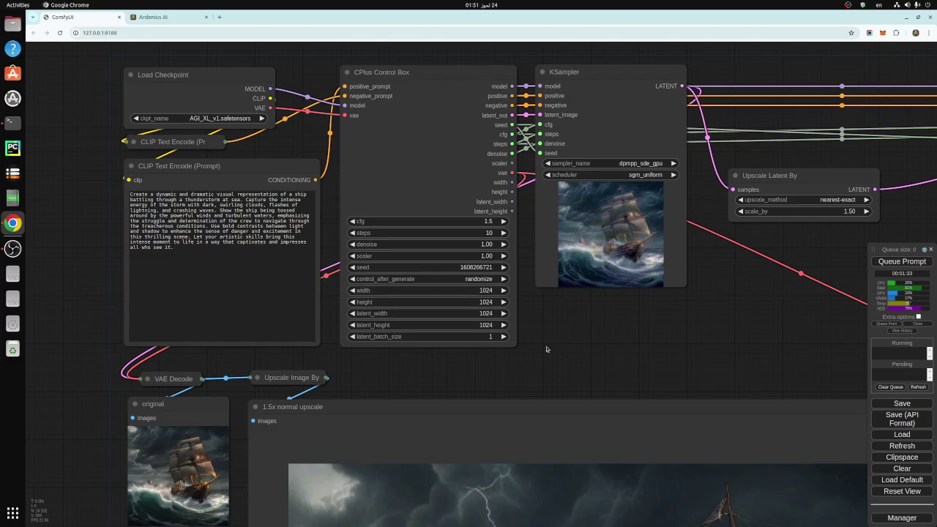
{"action": "left_click", "coordinate": [205, 217]}
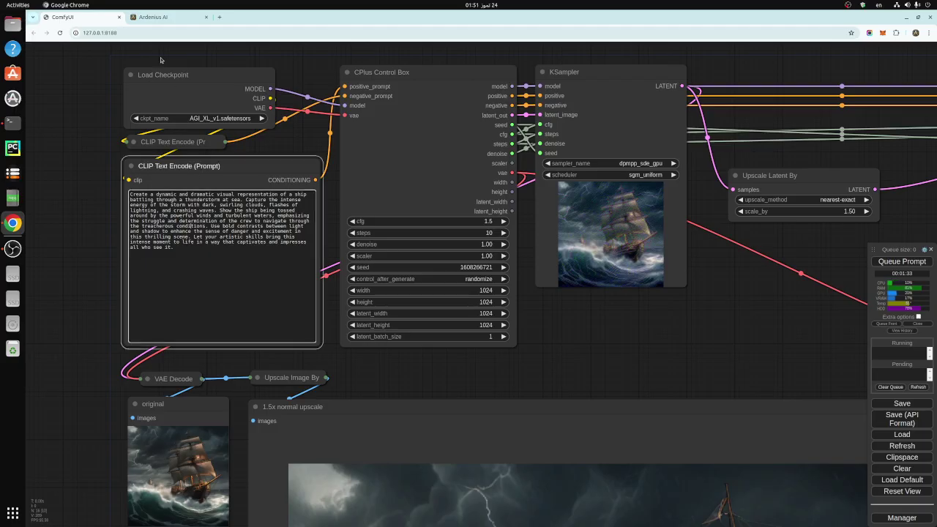
- Switch to the Ardenius AI page, review the "cat" request and its answer, and pick the prompt engineer expert
{"action": "left_click", "coordinate": [159, 17]}
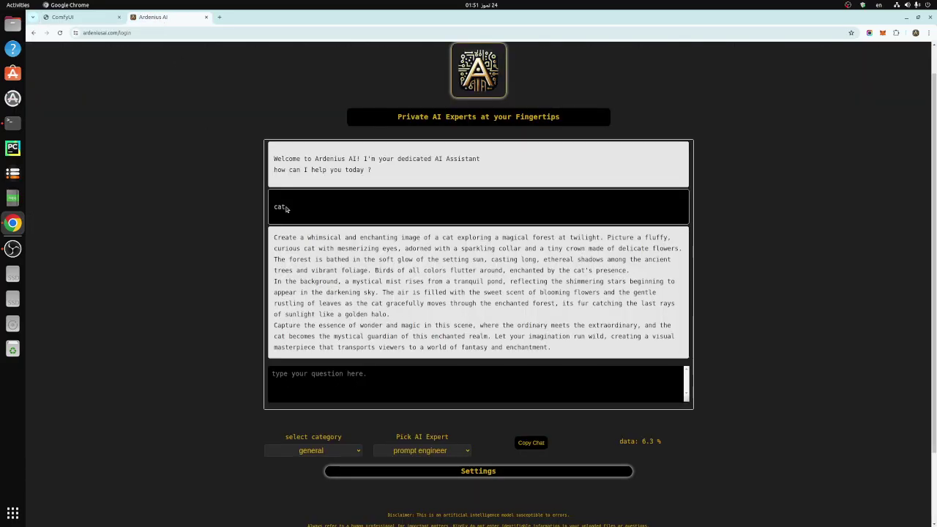
{"action": "left_click_drag", "start_coordinate": [277, 237], "coordinate": [560, 349]}
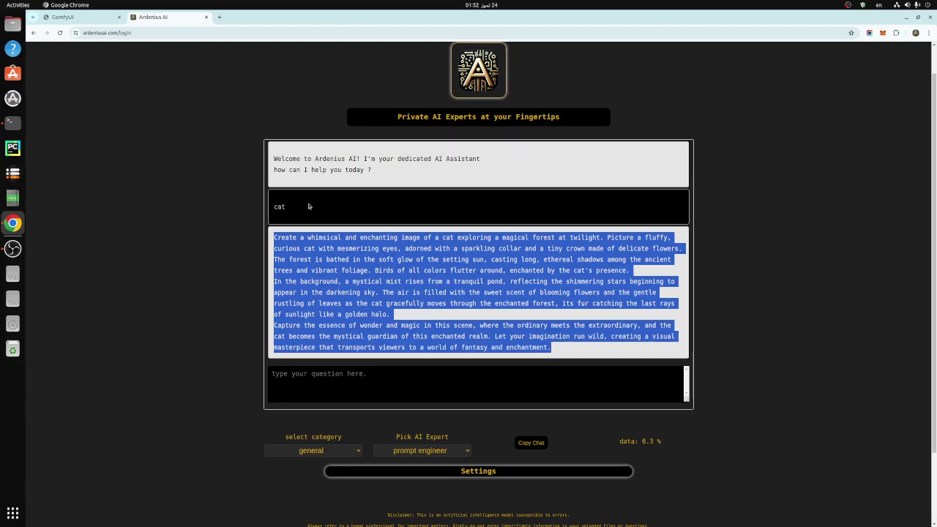
{"action": "left_click_drag", "start_coordinate": [289, 207], "coordinate": [273, 207]}
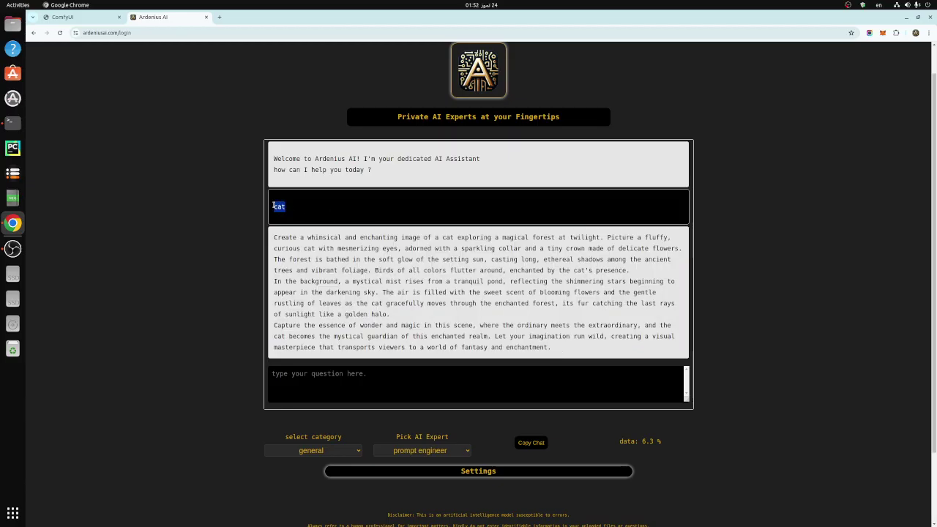
{"action": "left_click", "coordinate": [423, 450]}
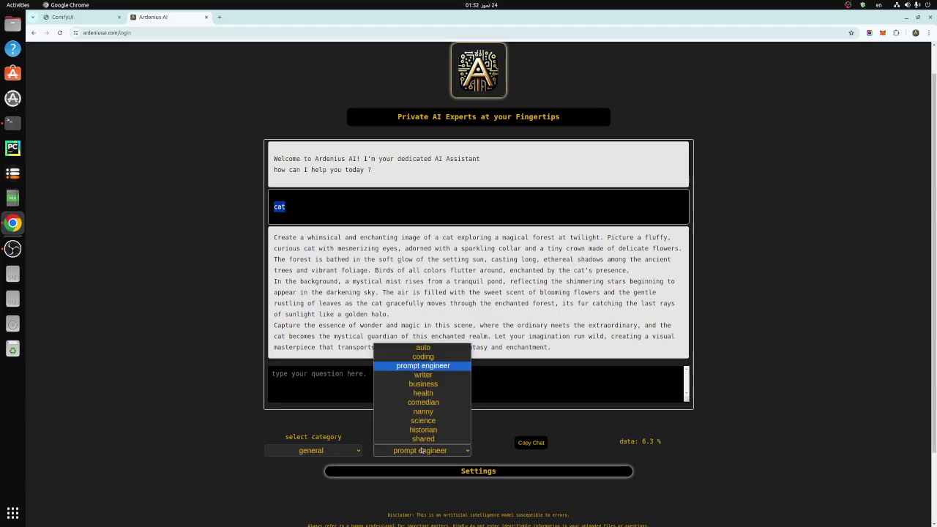
{"action": "left_click", "coordinate": [428, 367]}
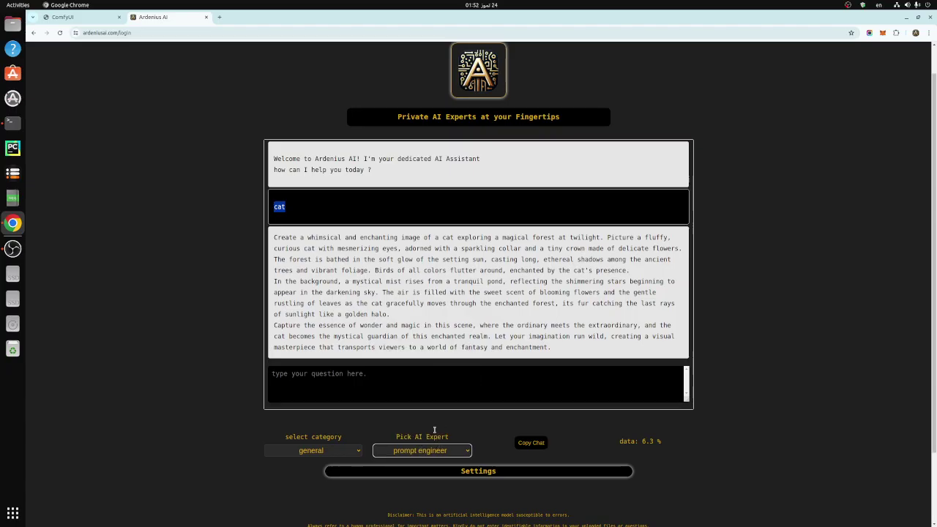
- Copy the whole generated prompt about a cat exploring a magical forest at twilight
{"action": "left_click_drag", "start_coordinate": [274, 235], "coordinate": [578, 351]}
{"action": "right_click", "coordinate": [450, 282]}
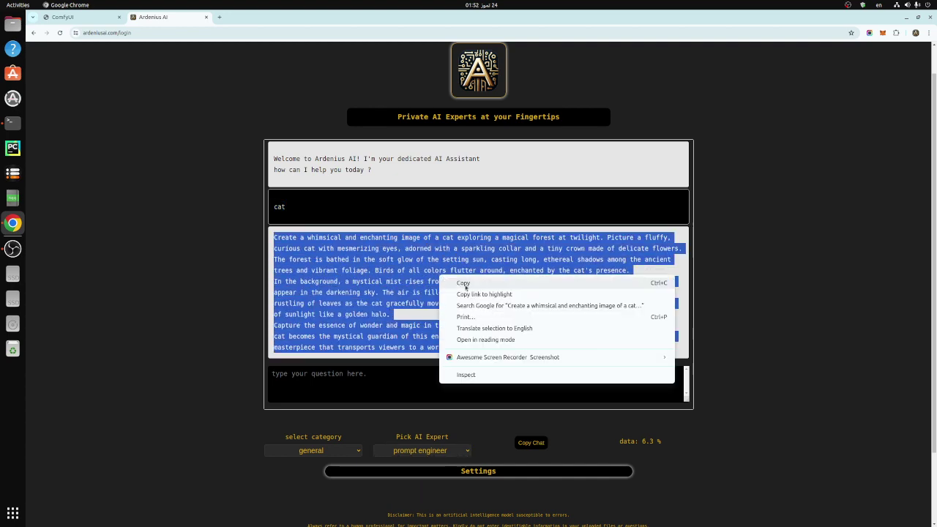
{"action": "left_click", "coordinate": [466, 285]}
{"action": "left_click", "coordinate": [296, 87]}
- Return to ComfyUI and replace the ship text in the CLIP Text Encode (Prompt) node with the copied cat prompt
{"action": "left_click", "coordinate": [84, 18]}
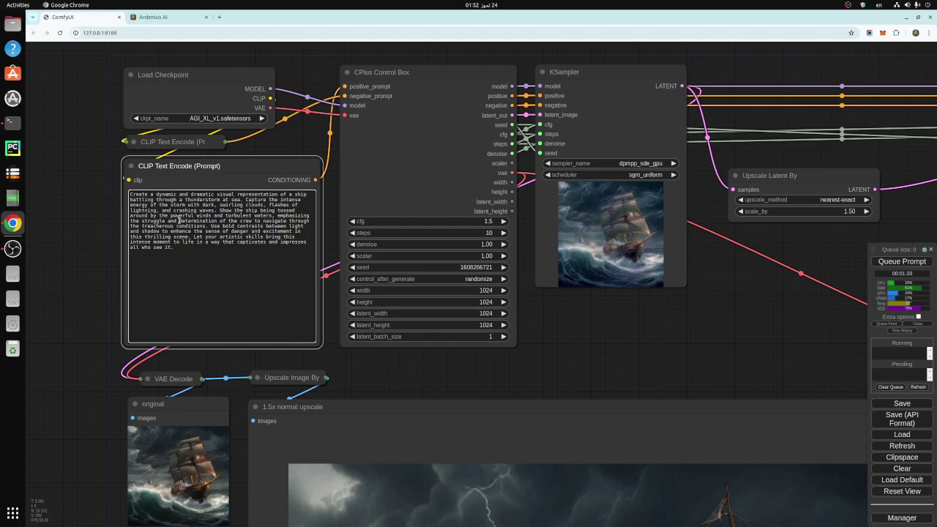
{"action": "left_click", "coordinate": [179, 221]}
{"action": "key", "text": "ctrl+a"}
{"action": "key", "text": "ctrl+v"}
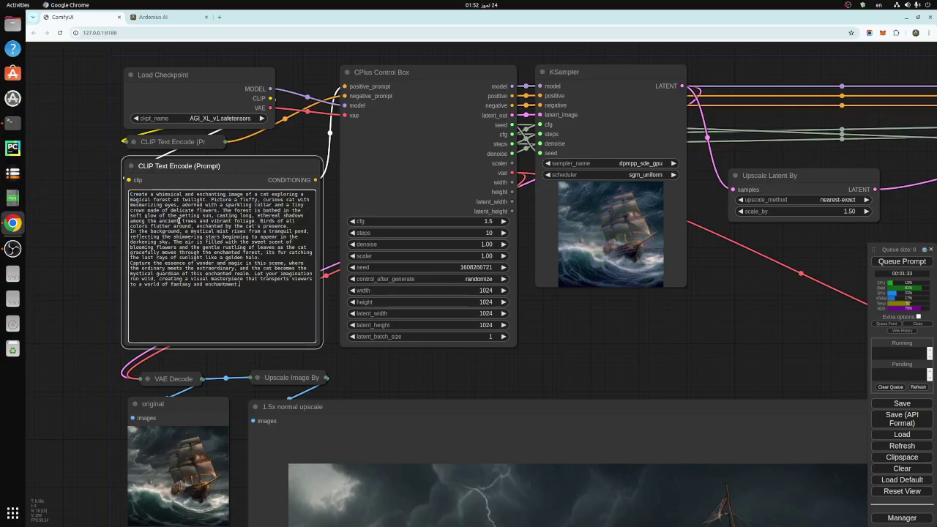
{"action": "left_click", "coordinate": [607, 340]}
- Examine how the CPlus Control Box feeds its settings to the first and second KSampler nodes
{"action": "left_click_drag", "start_coordinate": [683, 330], "coordinate": [490, 352]}
{"action": "left_click", "coordinate": [229, 141]}
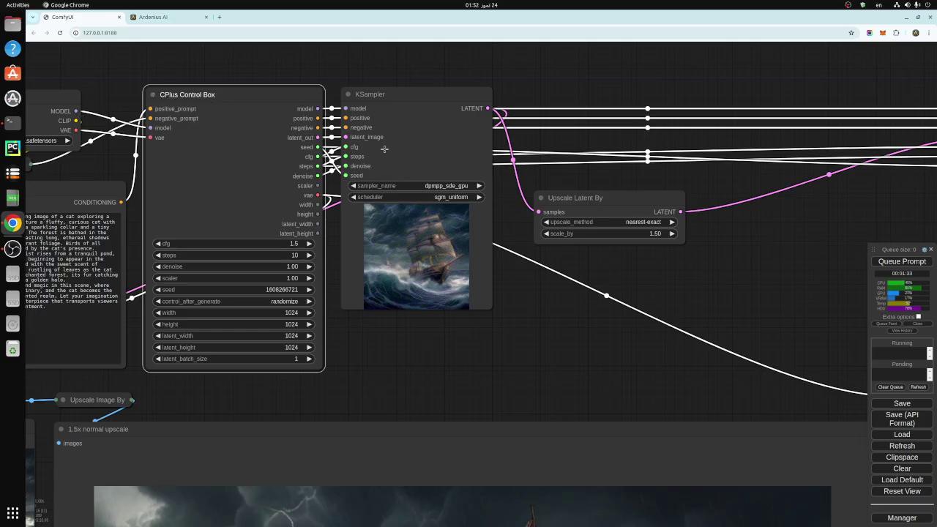
{"action": "left_click", "coordinate": [416, 107]}
{"action": "scroll", "coordinate": [698, 293], "scroll_direction": "down", "scroll_amount": 5}
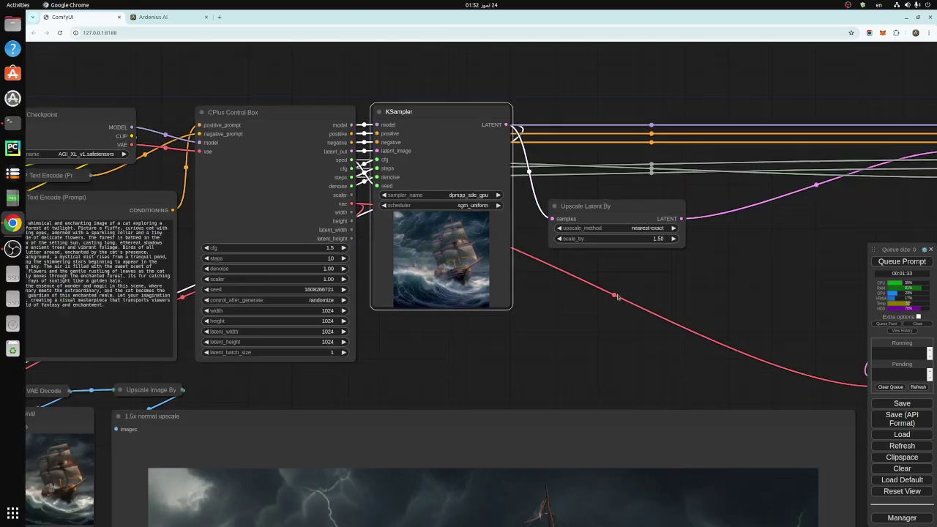
{"action": "left_click_drag", "start_coordinate": [738, 298], "coordinate": [477, 290]}
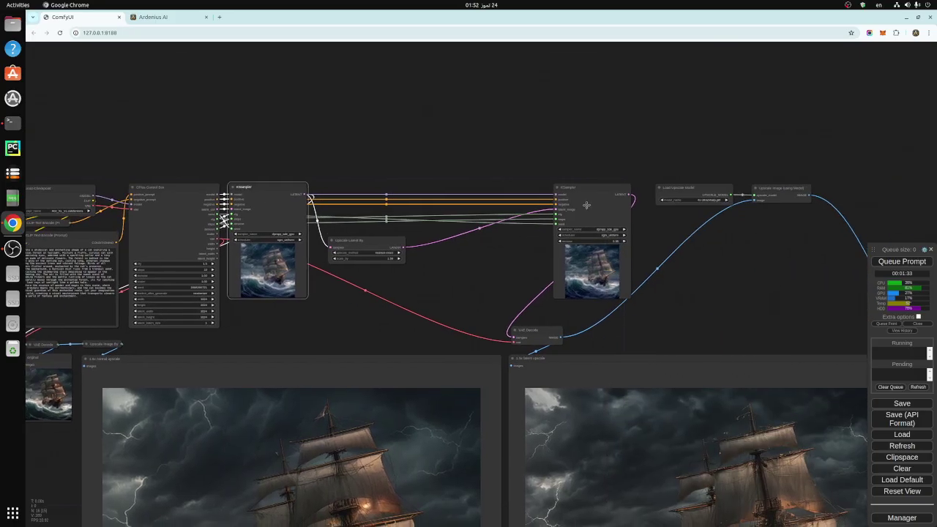
{"action": "left_click", "coordinate": [586, 203]}
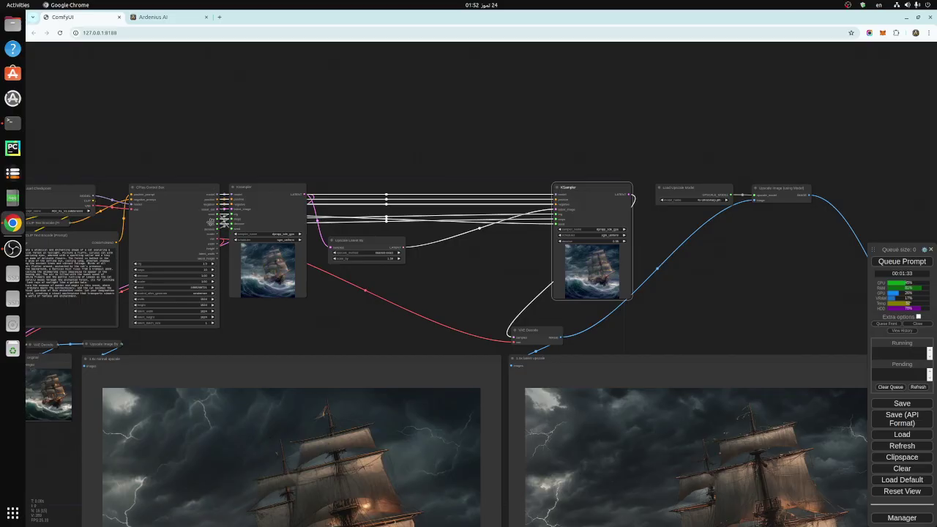
{"action": "scroll", "coordinate": [255, 316], "scroll_direction": "up", "scroll_amount": 8}
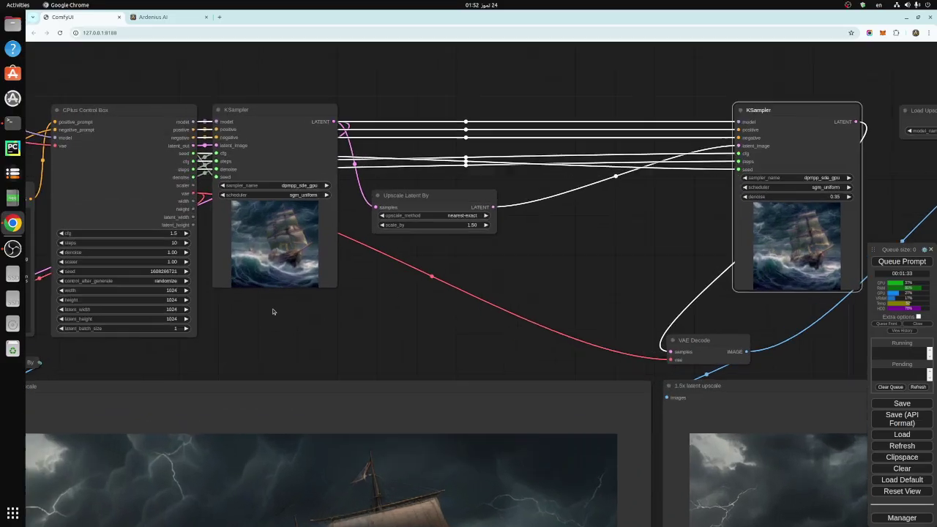
{"action": "left_click_drag", "start_coordinate": [251, 312], "coordinate": [364, 331]}
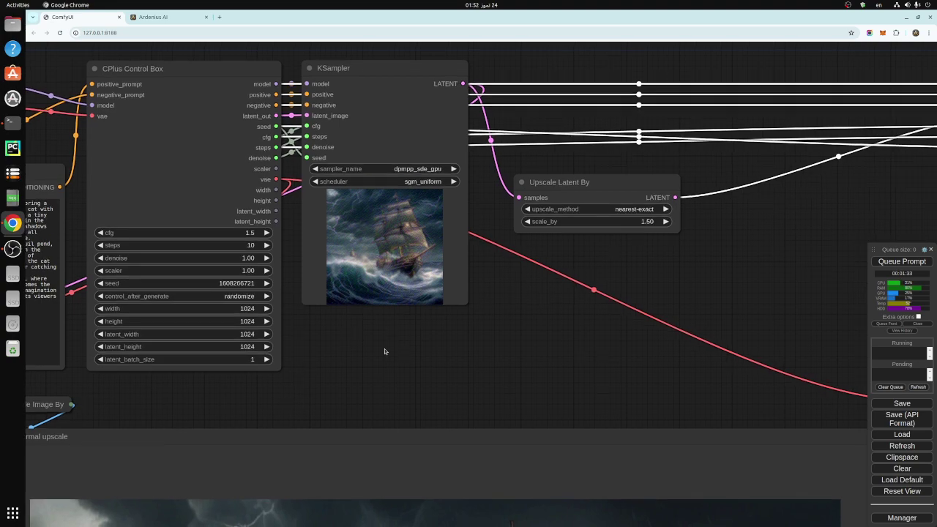
{"action": "scroll", "coordinate": [385, 351], "scroll_direction": "down", "scroll_amount": 3}
{"action": "scroll", "coordinate": [351, 376], "scroll_direction": "up", "scroll_amount": 1}
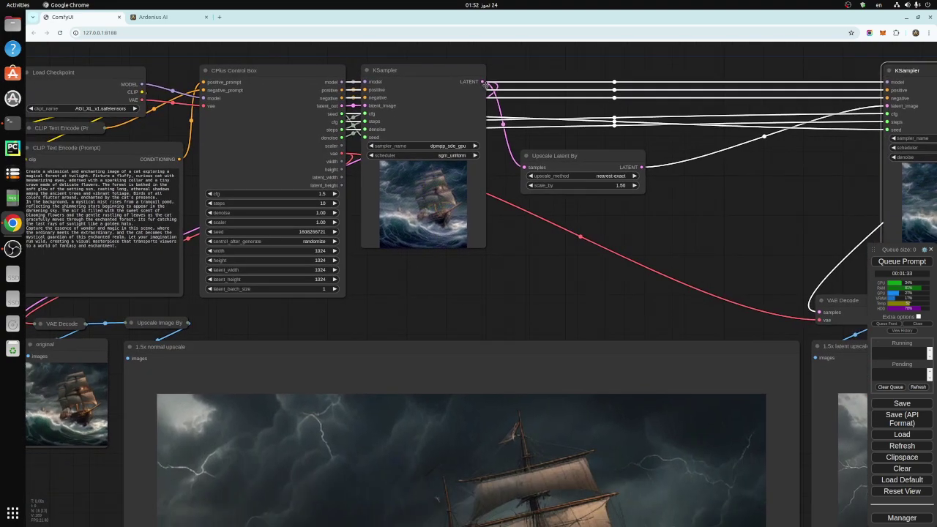
- Inspect the normal upscale branch: expand and collapse the Upscale Image By node, and view the original and 1.5x normal upscale previews
{"action": "left_click_drag", "start_coordinate": [377, 308], "coordinate": [550, 236]}
{"action": "left_click", "coordinate": [304, 251]}
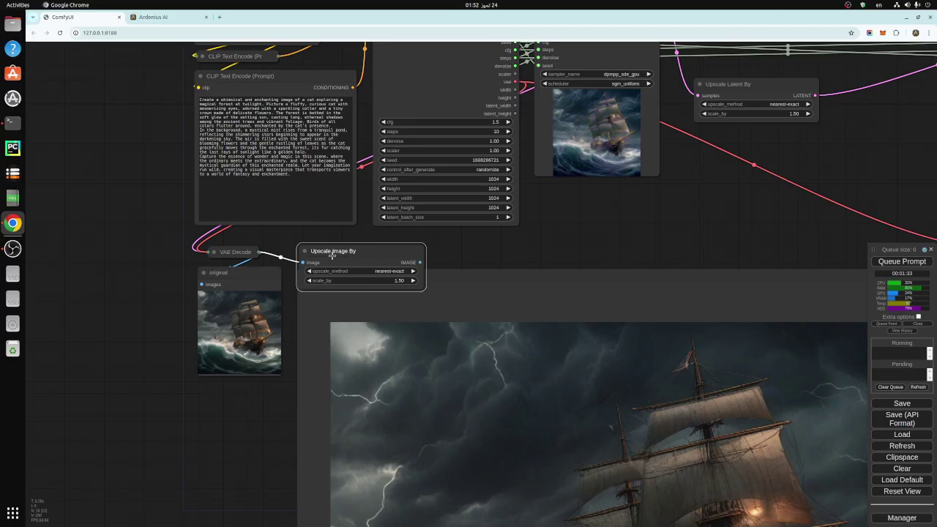
{"action": "left_click", "coordinate": [304, 251]}
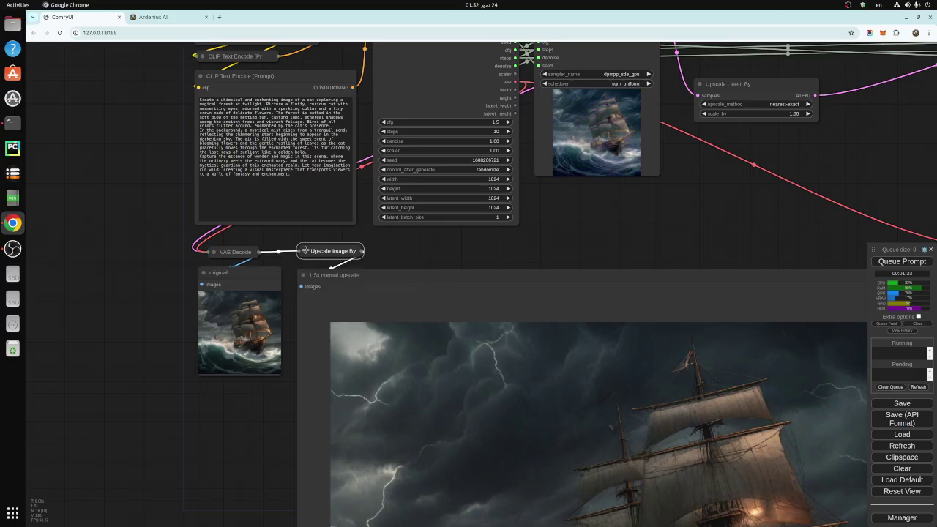
{"action": "left_click", "coordinate": [227, 322]}
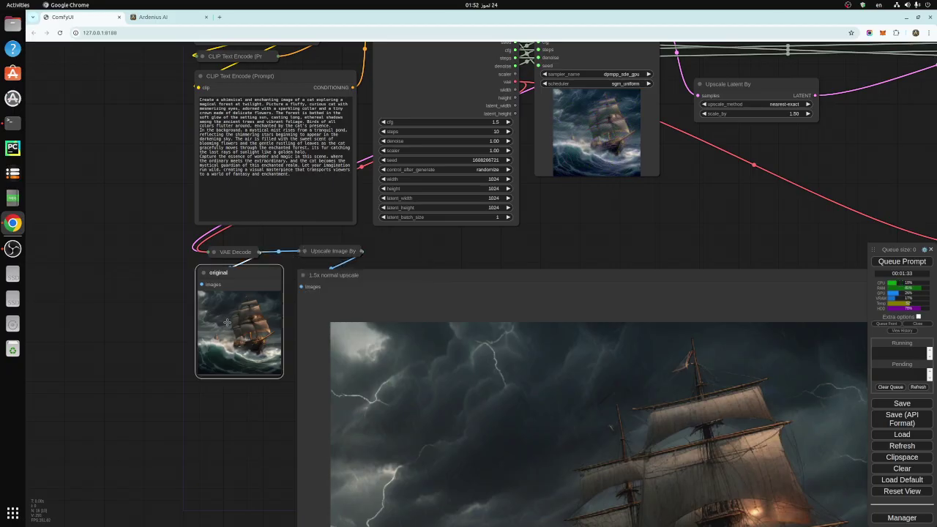
{"action": "left_click", "coordinate": [442, 386]}
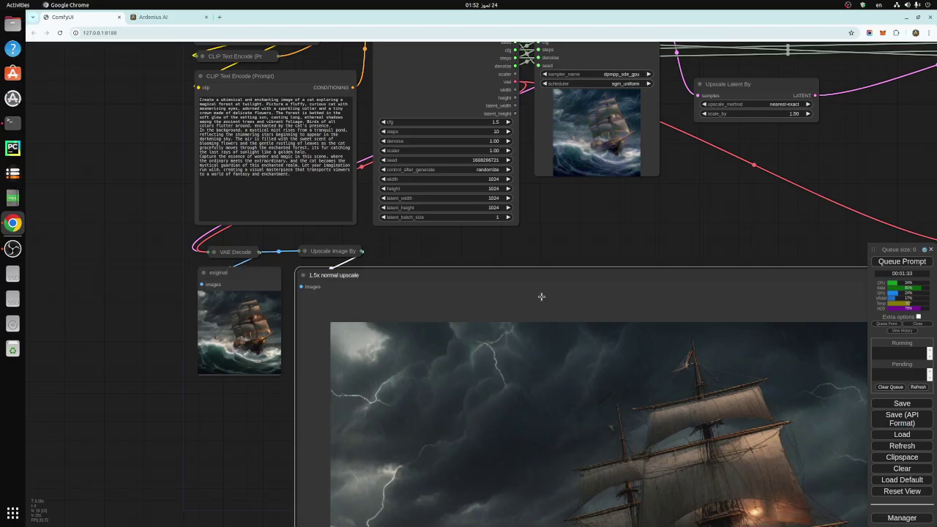
{"action": "scroll", "coordinate": [504, 304], "scroll_direction": "down", "scroll_amount": 5}
{"action": "scroll", "coordinate": [264, 360], "scroll_direction": "up", "scroll_amount": 5}
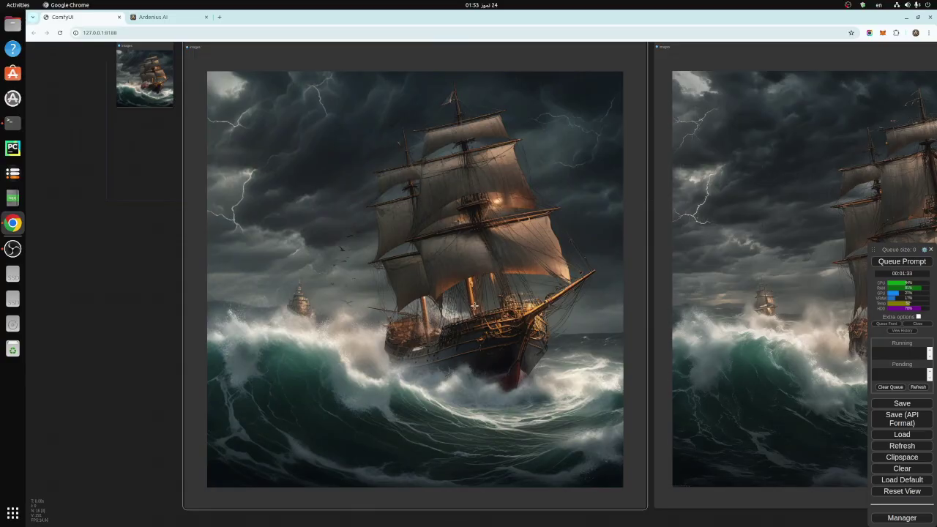
{"action": "scroll", "coordinate": [461, 324], "scroll_direction": "down", "scroll_amount": 4}
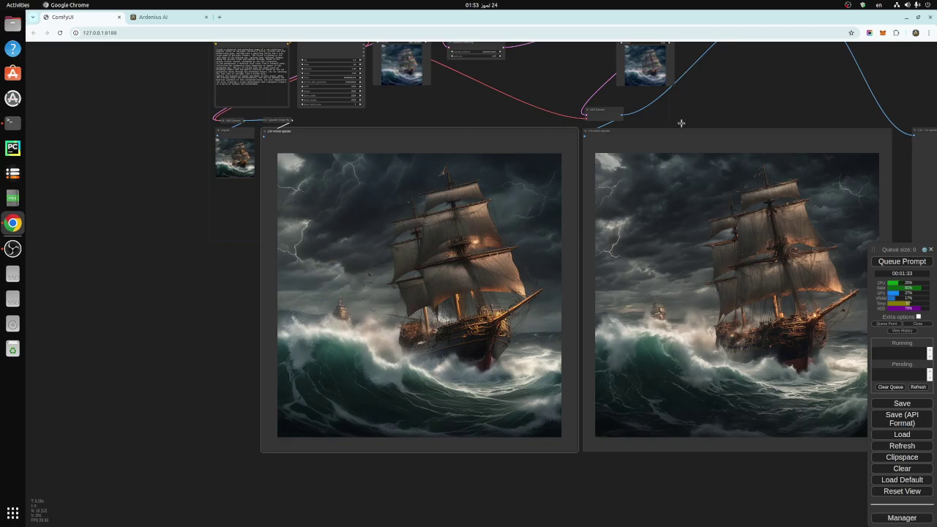
- Examine the Upscale Latent By node and trace its latent links from the first KSampler to the second KSampler
{"action": "left_click_drag", "start_coordinate": [755, 94], "coordinate": [523, 289]}
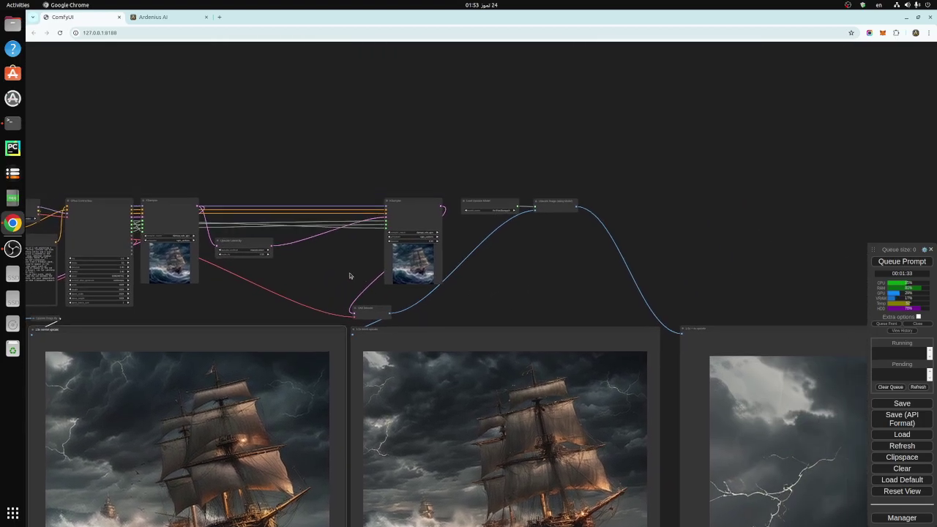
{"action": "scroll", "coordinate": [308, 250], "scroll_direction": "up", "scroll_amount": 1}
{"action": "scroll", "coordinate": [308, 251], "scroll_direction": "up", "scroll_amount": 3}
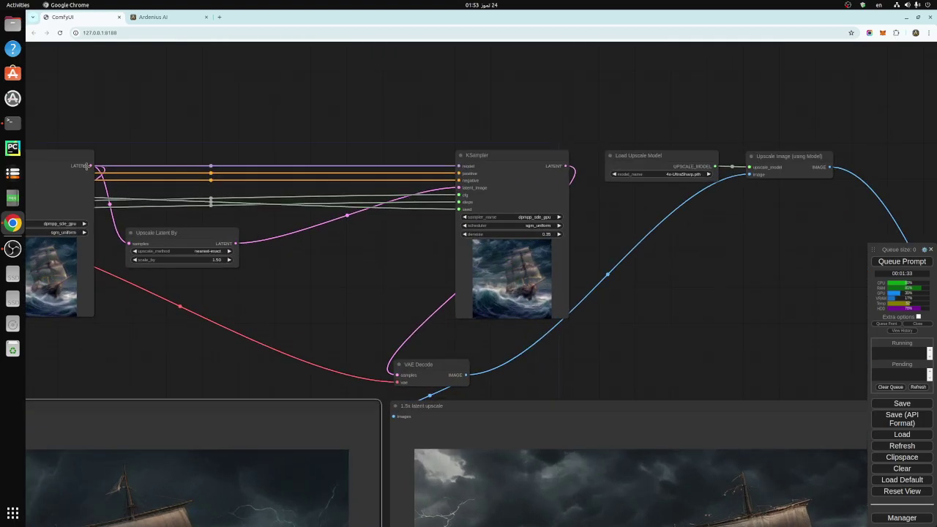
{"action": "left_click_drag", "start_coordinate": [210, 284], "coordinate": [494, 308]}
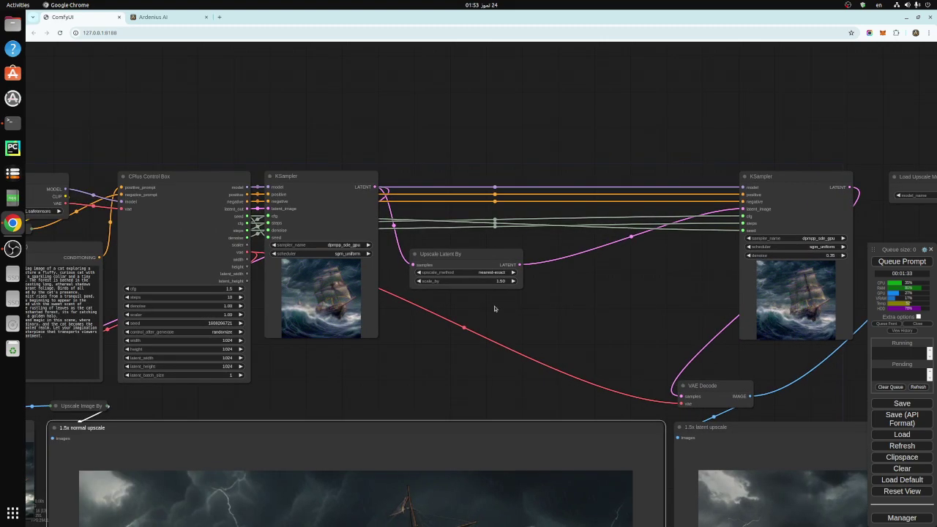
{"action": "scroll", "coordinate": [494, 308], "scroll_direction": "up", "scroll_amount": 4}
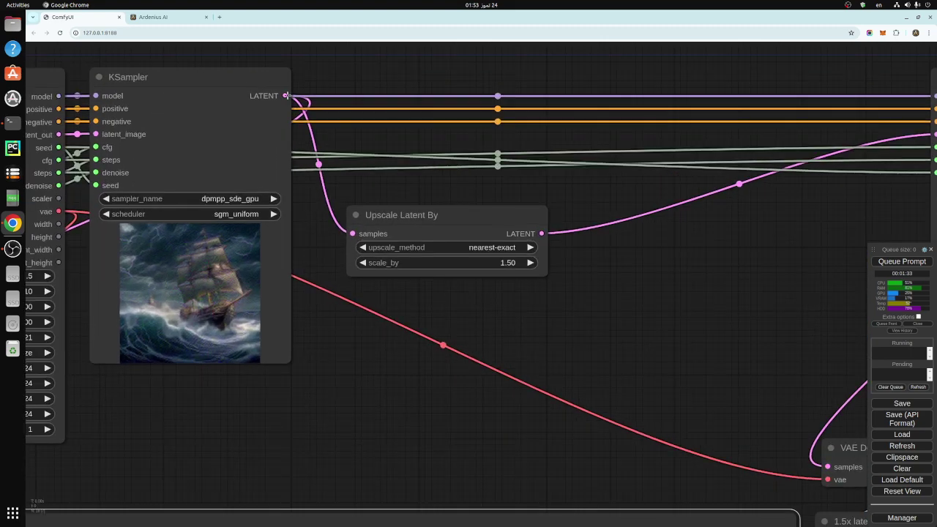
{"action": "left_click", "coordinate": [410, 215]}
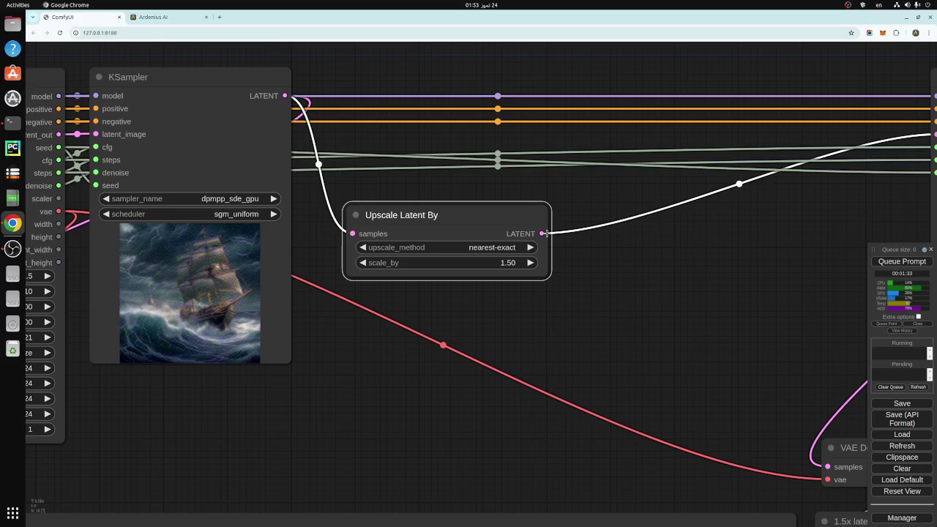
{"action": "scroll", "coordinate": [752, 261], "scroll_direction": "down", "scroll_amount": 3}
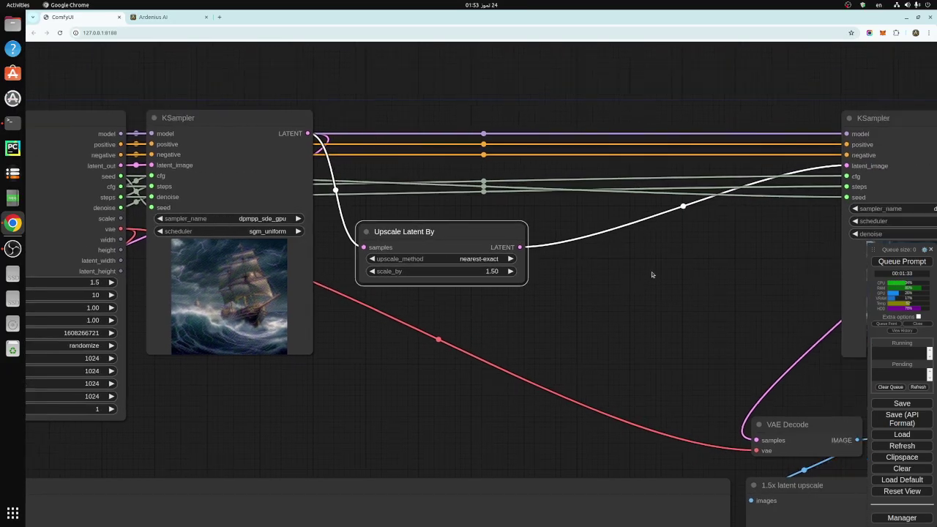
{"action": "left_click", "coordinate": [740, 165]}
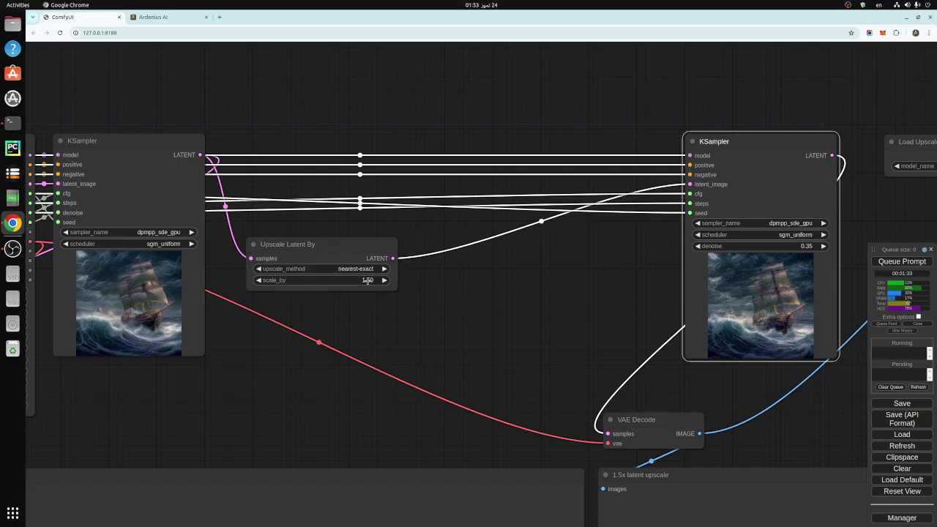
{"action": "left_click", "coordinate": [368, 280]}
{"action": "left_click", "coordinate": [501, 279]}
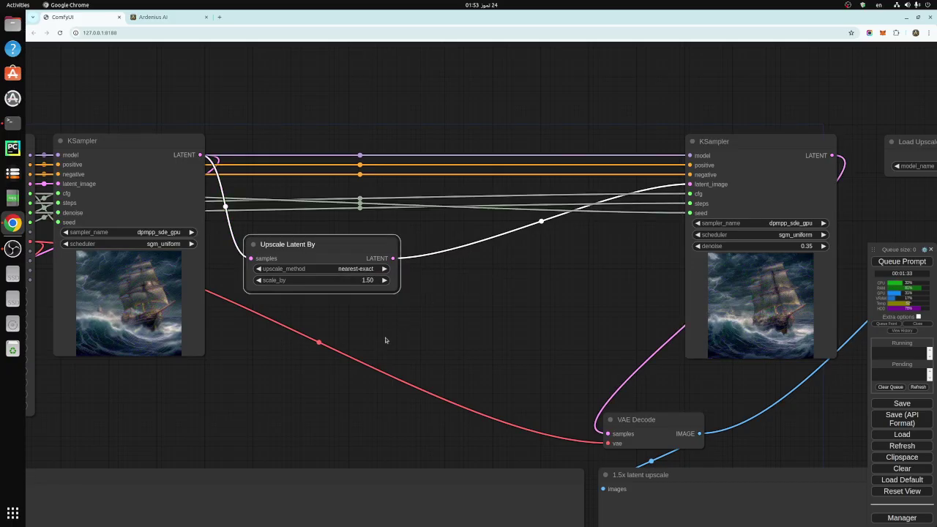
- Recheck the normal upscale branch by expanding and collapsing the Upscale Image By node and selecting the original and 1.5x normal upscale previews
{"action": "scroll", "coordinate": [386, 340], "scroll_direction": "down", "scroll_amount": 4}
{"action": "left_click_drag", "start_coordinate": [293, 376], "coordinate": [470, 321]}
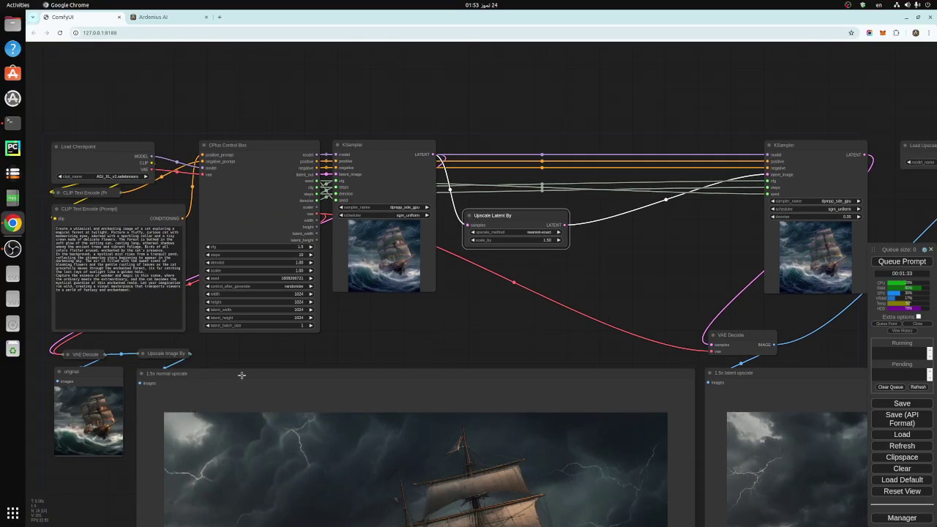
{"action": "left_click", "coordinate": [144, 354]}
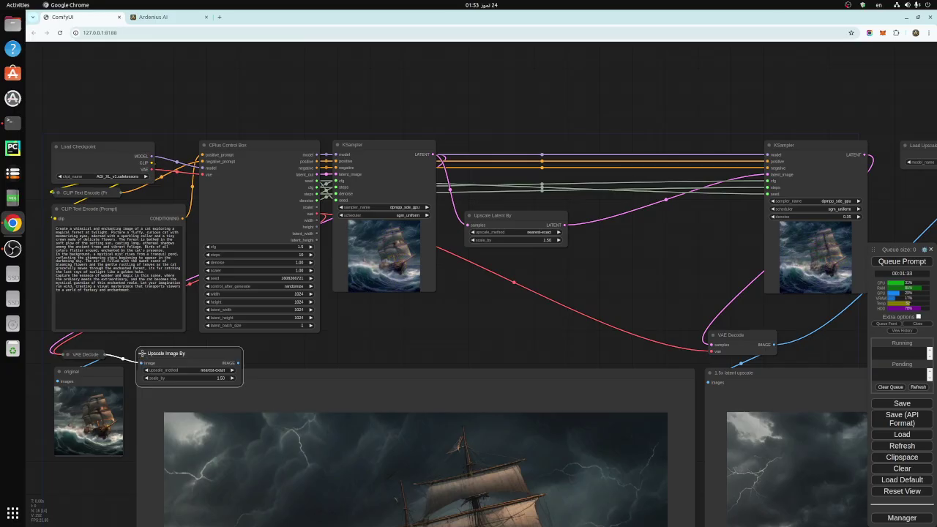
{"action": "left_click", "coordinate": [141, 353]}
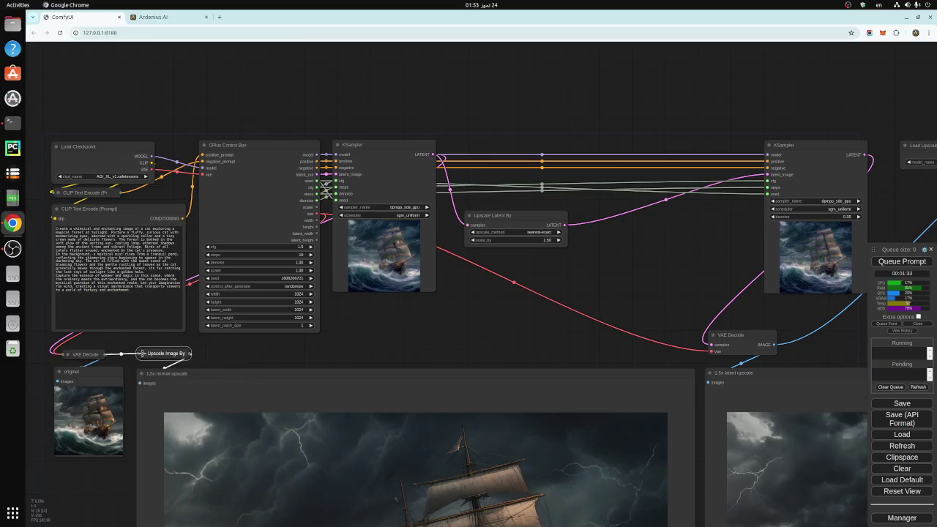
{"action": "left_click", "coordinate": [103, 404]}
{"action": "left_click", "coordinate": [232, 426]}
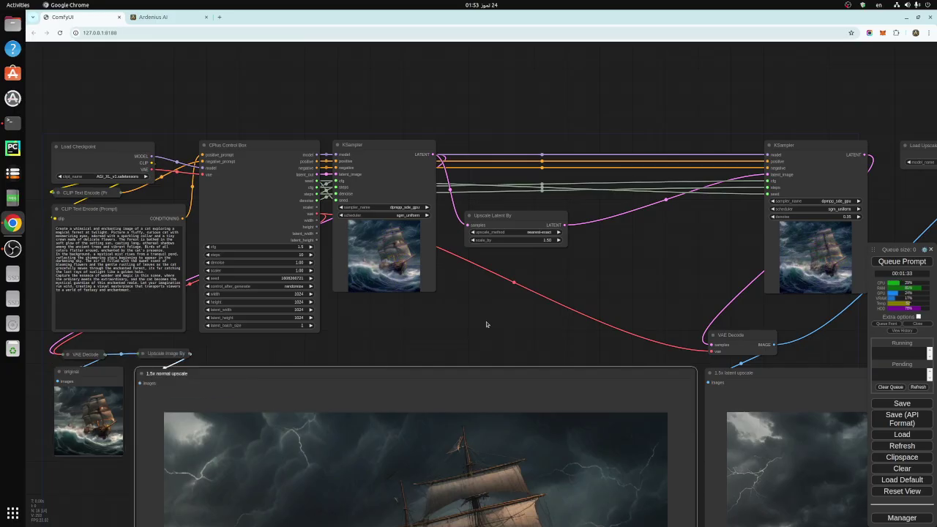
- Inspect how Upscale Latent By feeds the second KSampler, and view that sampler's denoise setting up close
{"action": "left_click_drag", "start_coordinate": [595, 263], "coordinate": [397, 322]}
{"action": "left_click", "coordinate": [316, 276]}
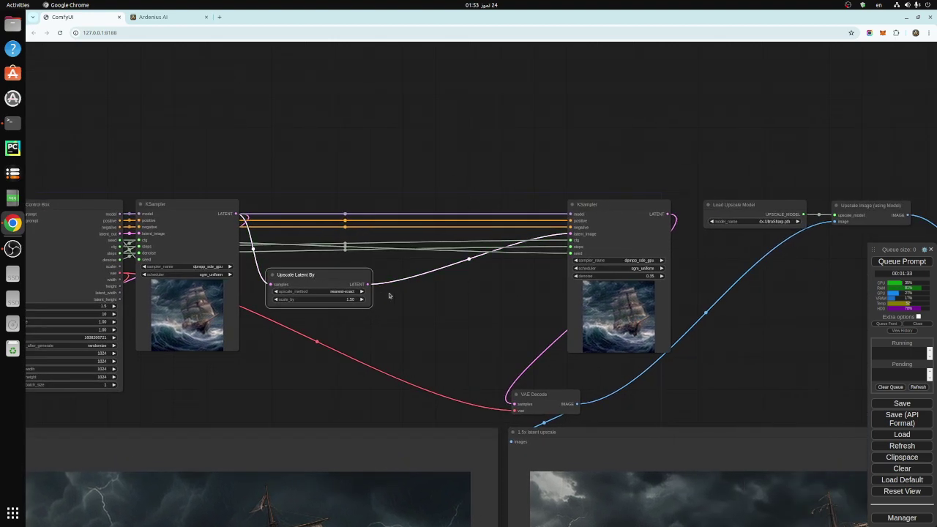
{"action": "left_click_drag", "start_coordinate": [471, 307], "coordinate": [315, 270]}
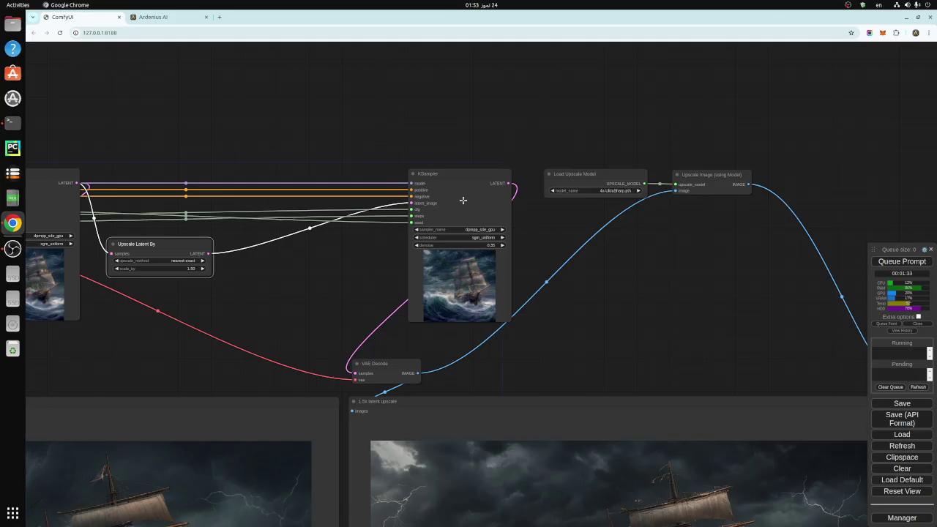
{"action": "left_click", "coordinate": [462, 200]}
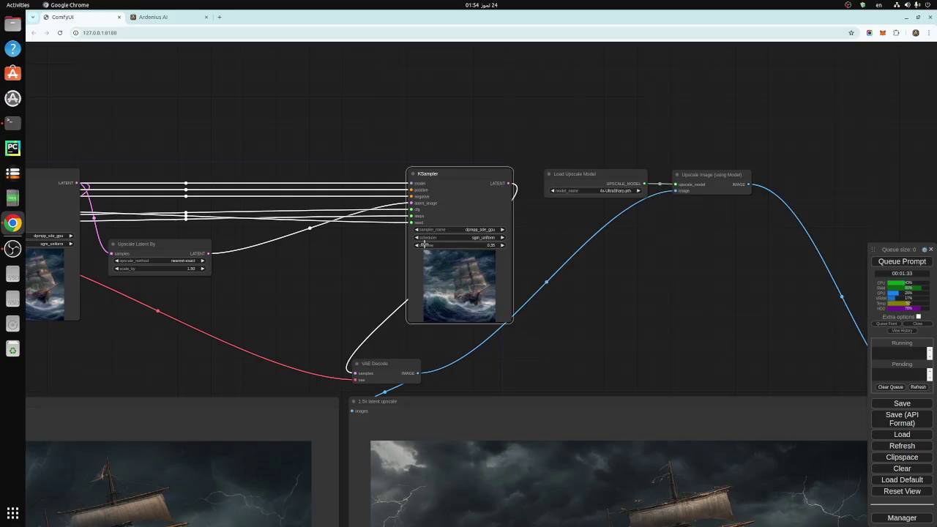
{"action": "scroll", "coordinate": [495, 254], "scroll_direction": "up", "scroll_amount": 12}
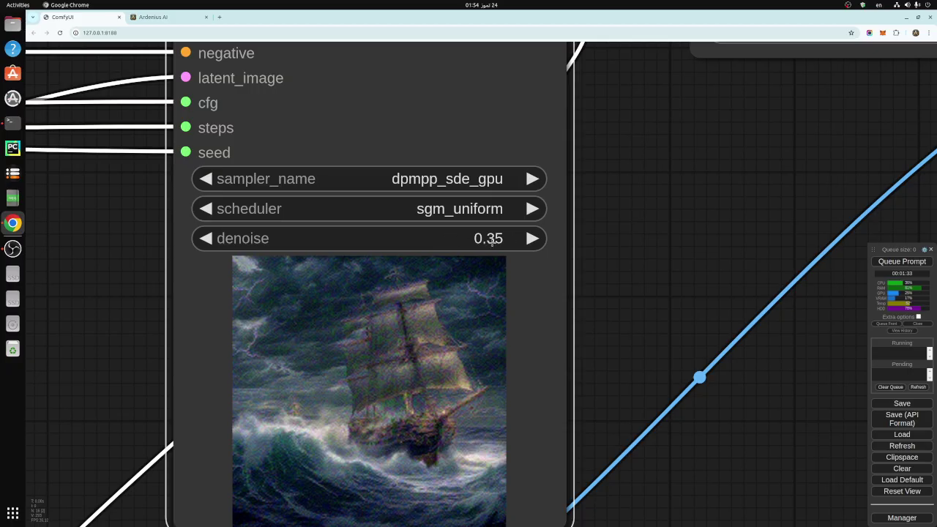
{"action": "scroll", "coordinate": [491, 241], "scroll_direction": "down", "scroll_amount": 3}
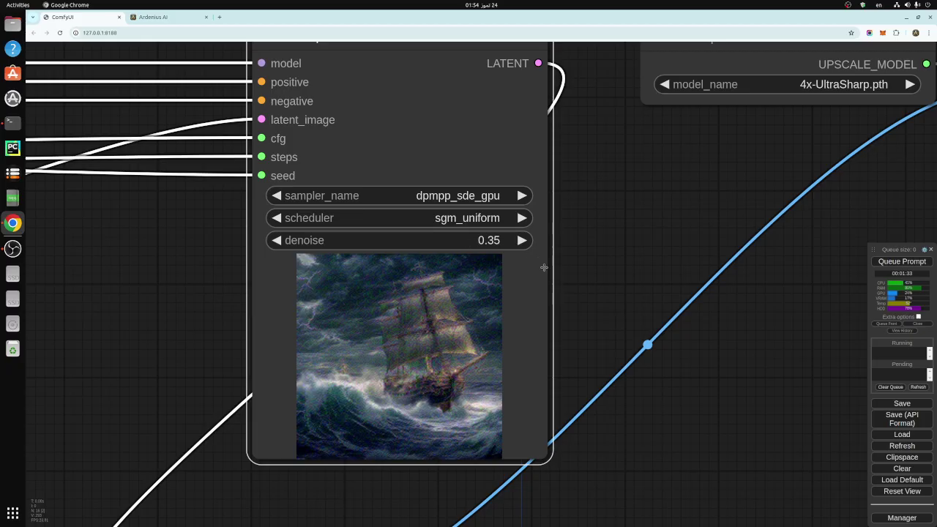
{"action": "scroll", "coordinate": [524, 290], "scroll_direction": "down", "scroll_amount": 3}
{"action": "scroll", "coordinate": [518, 295], "scroll_direction": "down", "scroll_amount": 3}
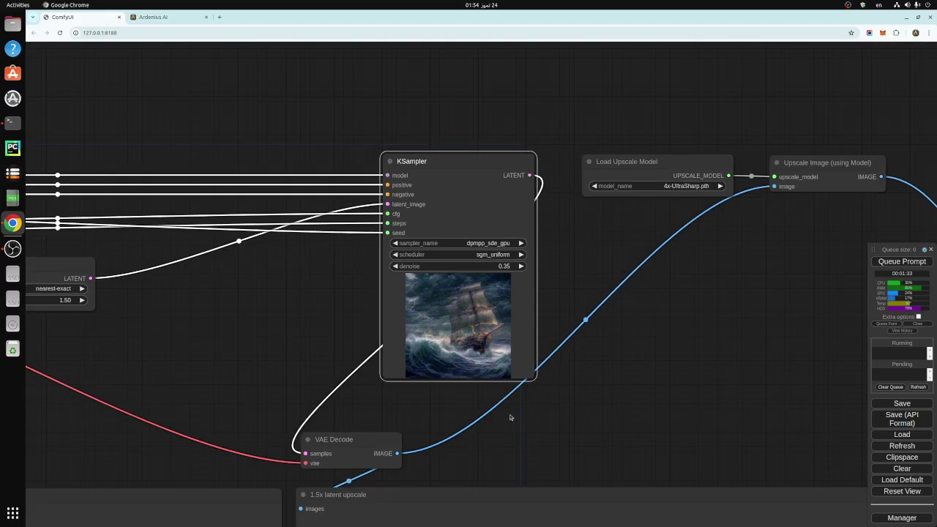
{"action": "scroll", "coordinate": [509, 432], "scroll_direction": "down", "scroll_amount": 1}
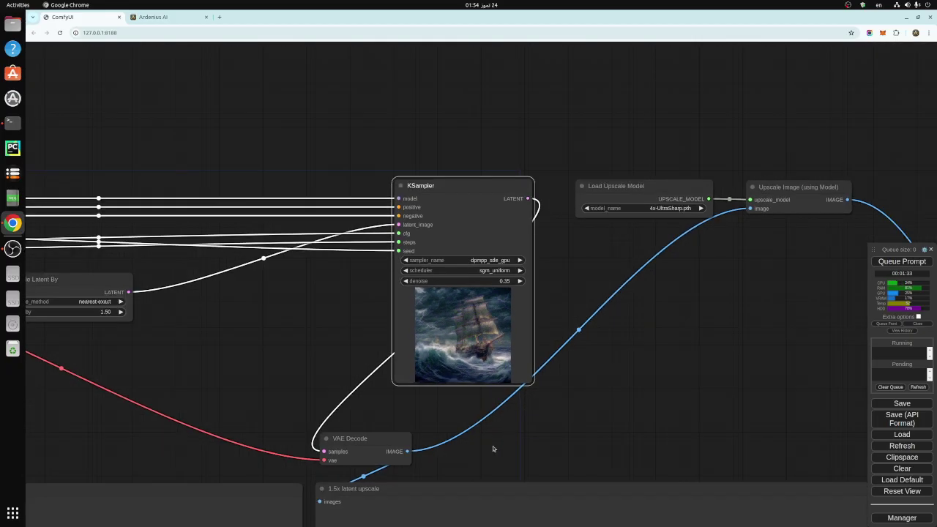
- Follow the second KSampler's output through VAE Decode to the 1.5x latent upscale preview and select that preview
{"action": "left_click_drag", "start_coordinate": [496, 435], "coordinate": [493, 347]}
{"action": "scroll", "coordinate": [540, 156], "scroll_direction": "down", "scroll_amount": 1}
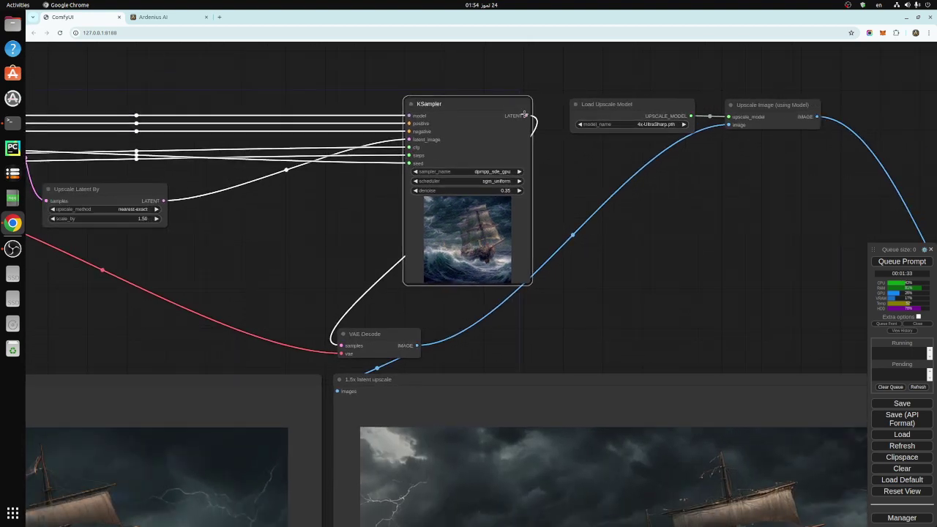
{"action": "left_click", "coordinate": [375, 387]}
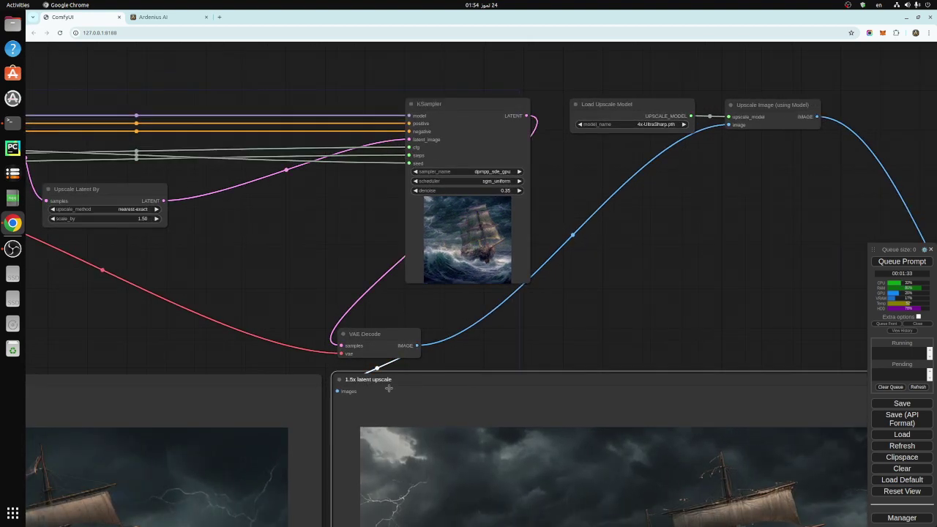
{"action": "scroll", "coordinate": [356, 412], "scroll_direction": "down", "scroll_amount": 3}
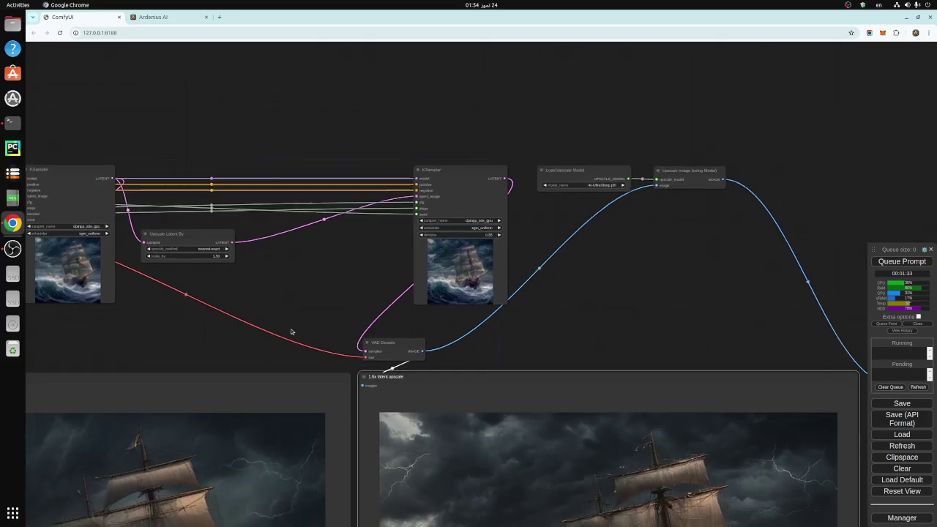
{"action": "scroll", "coordinate": [290, 331], "scroll_direction": "left", "scroll_amount": 3}
{"action": "scroll", "coordinate": [706, 284], "scroll_direction": "down", "scroll_amount": 1}
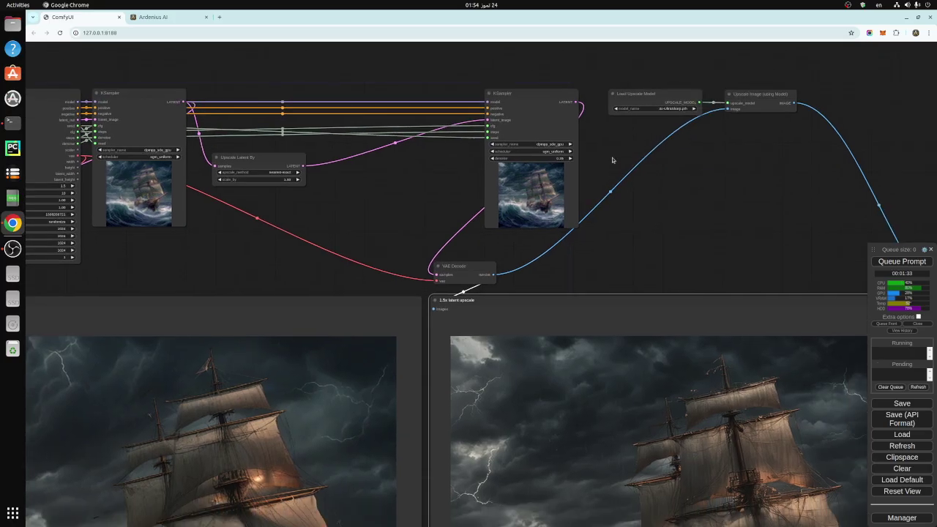
{"action": "scroll", "coordinate": [600, 143], "scroll_direction": "down", "scroll_amount": 3}
{"action": "scroll", "coordinate": [600, 143], "scroll_direction": "right", "scroll_amount": 2}
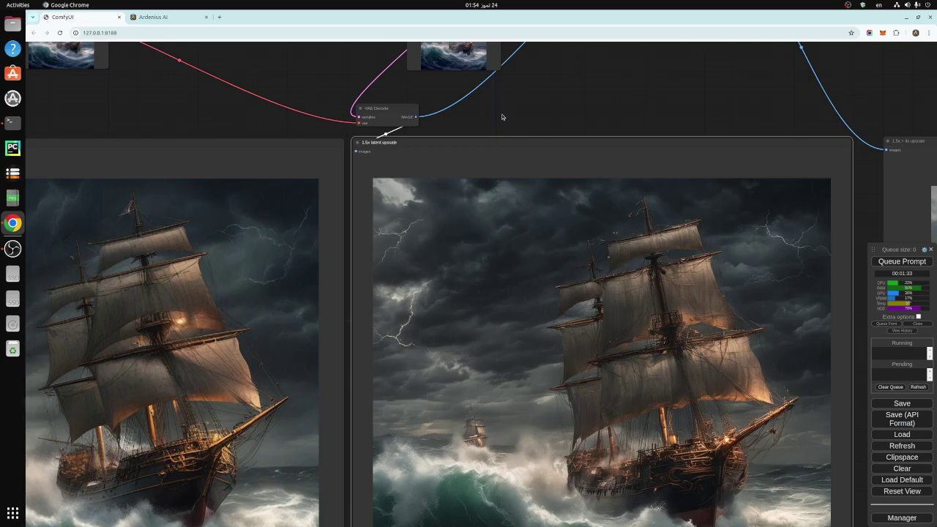
- Compare the ship image in the 1.5x normal upscale preview with the one in the 1.5x latent upscale preview
{"action": "left_click_drag", "start_coordinate": [516, 104], "coordinate": [596, 81]}
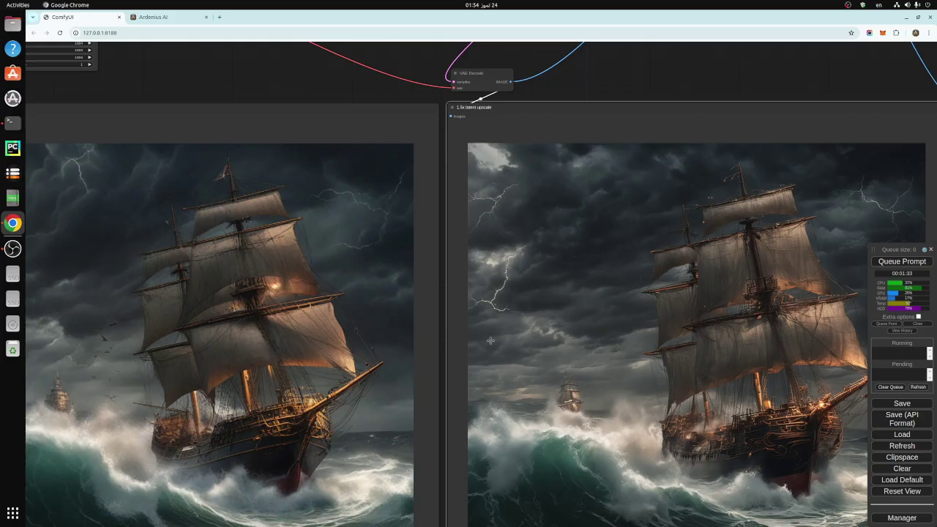
{"action": "scroll", "coordinate": [431, 308], "scroll_direction": "down", "scroll_amount": 2}
{"action": "scroll", "coordinate": [483, 488], "scroll_direction": "down", "scroll_amount": 3}
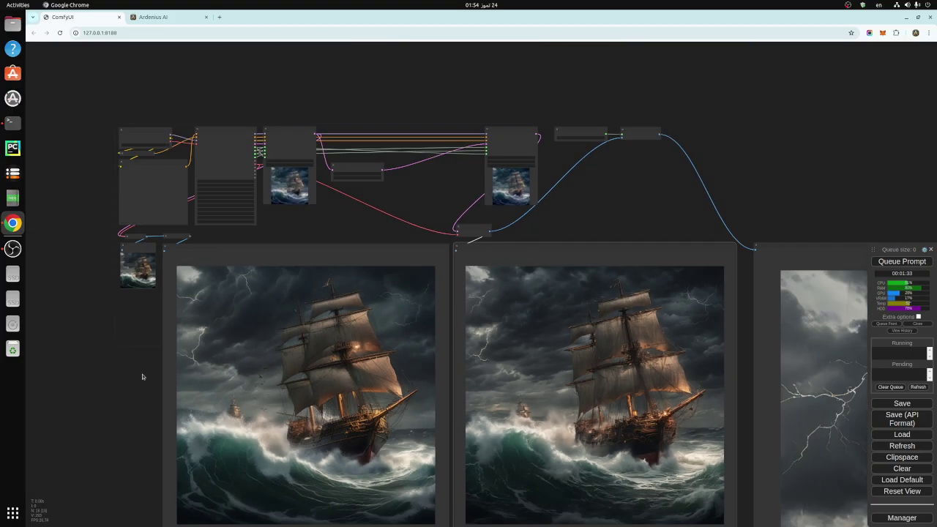
{"action": "scroll", "coordinate": [115, 261], "scroll_direction": "up", "scroll_amount": 5}
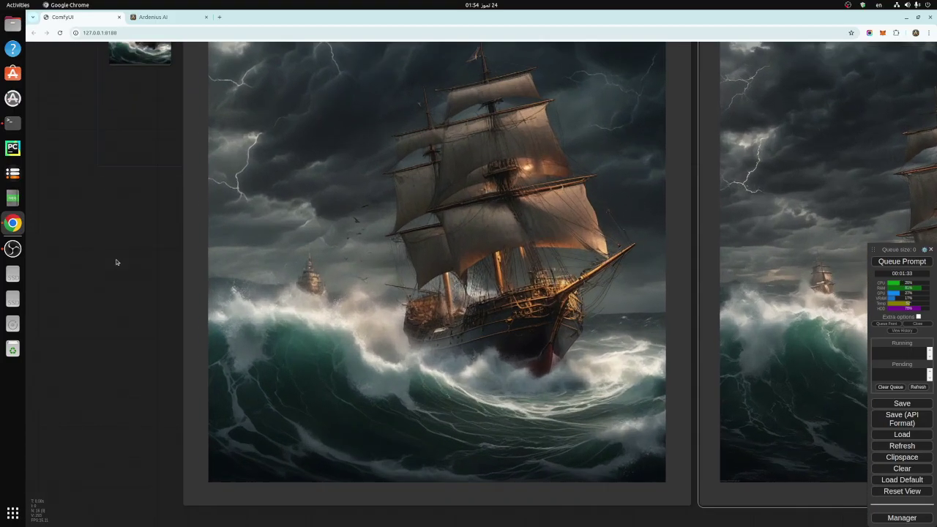
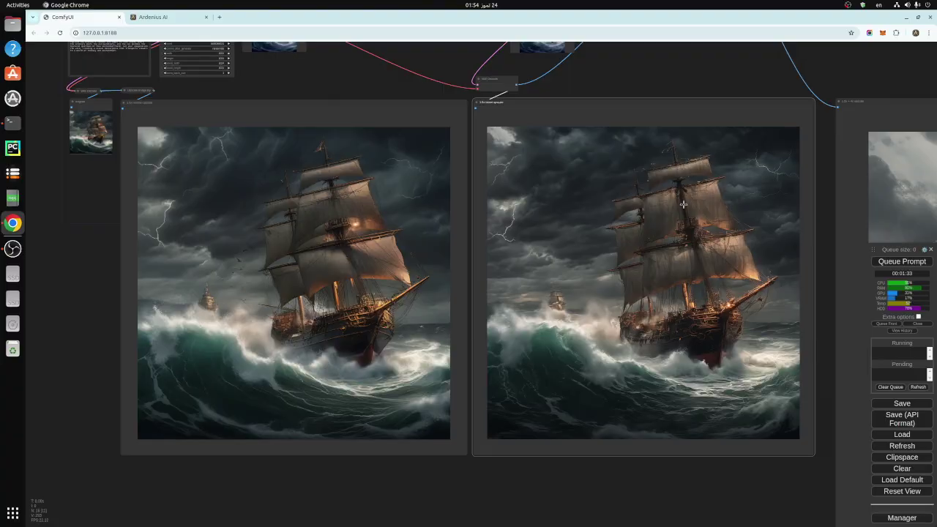
{"action": "scroll", "coordinate": [703, 498], "scroll_direction": "down", "scroll_amount": 3}
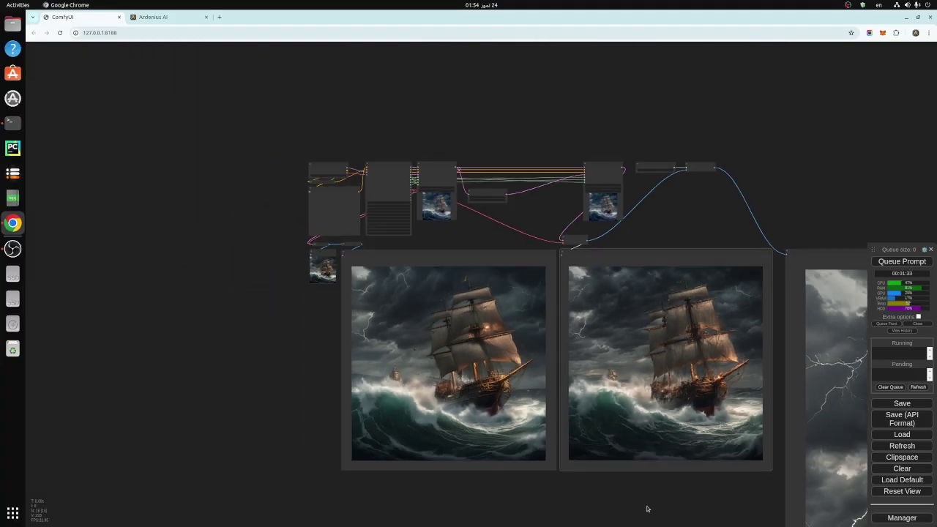
- Examine the model upscale branch from Load Upscale Model through Upscale Image (using Model) to the 1.5x + 4x upscale preview
{"action": "left_click_drag", "start_coordinate": [696, 504], "coordinate": [429, 506]}
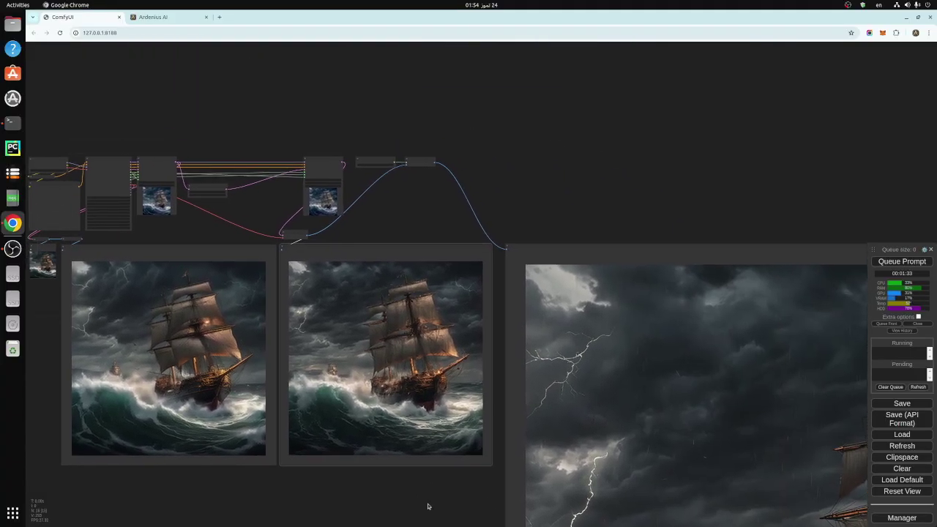
{"action": "scroll", "coordinate": [306, 231], "scroll_direction": "up", "scroll_amount": 8}
{"action": "scroll", "coordinate": [306, 231], "scroll_direction": "up", "scroll_amount": 1}
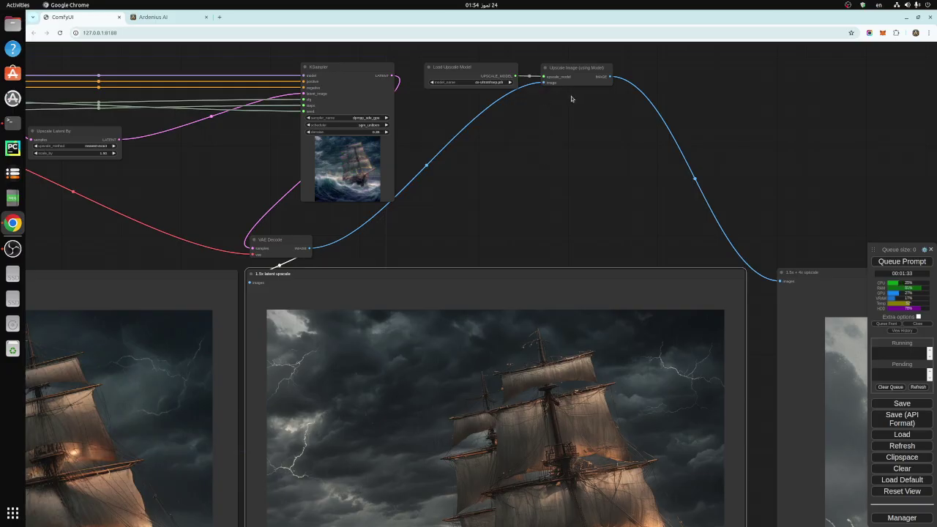
{"action": "left_click_drag", "start_coordinate": [525, 164], "coordinate": [452, 266]}
{"action": "scroll", "coordinate": [450, 256], "scroll_direction": "up", "scroll_amount": 5}
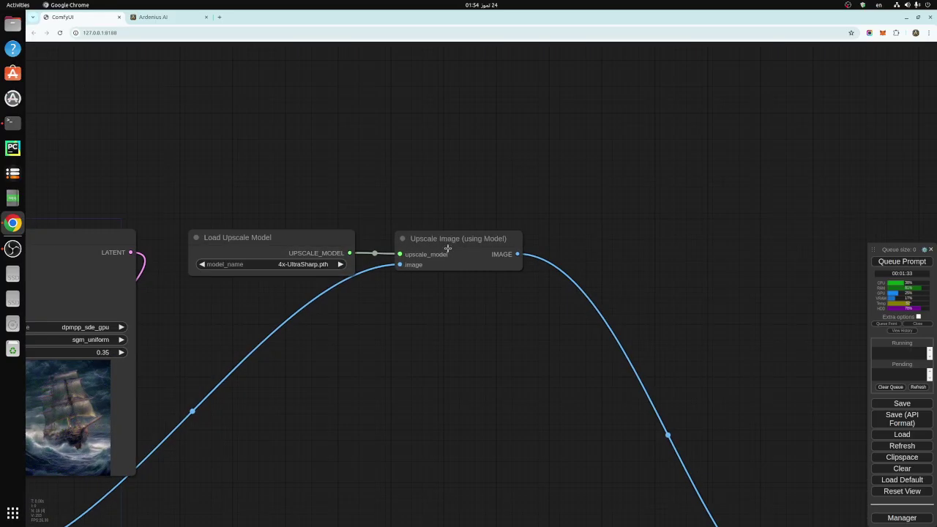
{"action": "scroll", "coordinate": [447, 248], "scroll_direction": "up", "scroll_amount": 3}
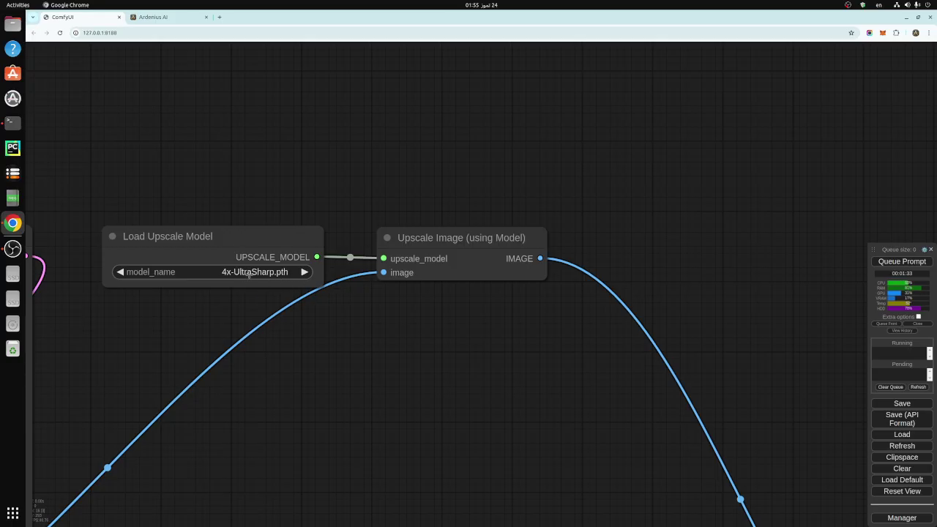
{"action": "scroll", "coordinate": [408, 316], "scroll_direction": "down", "scroll_amount": 5}
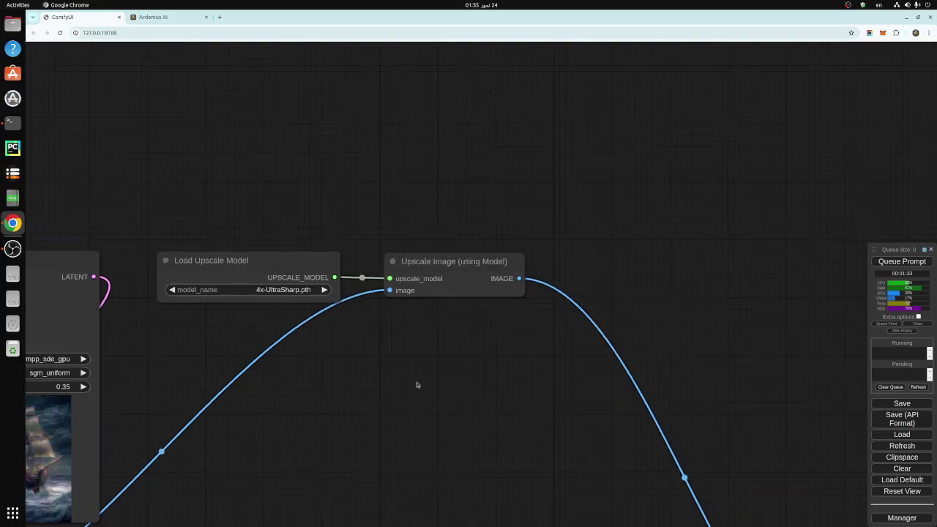
{"action": "left_click_drag", "start_coordinate": [432, 274], "coordinate": [389, 193]}
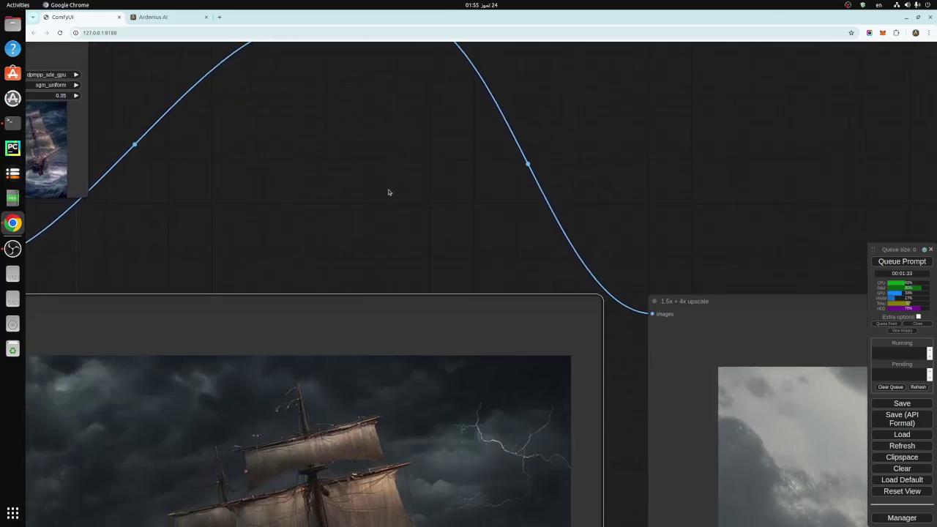
- Examine the ship image in the 1.5x + 4x upscale preview, following the link from the model upscale node
{"action": "scroll", "coordinate": [388, 212], "scroll_direction": "down", "scroll_amount": 2}
{"action": "left_click_drag", "start_coordinate": [687, 248], "coordinate": [421, 148]}
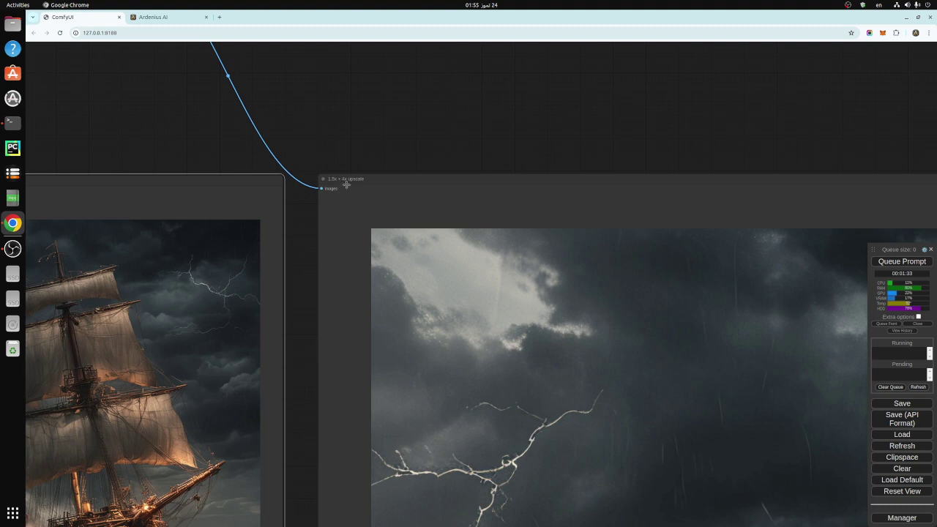
{"action": "scroll", "coordinate": [346, 185], "scroll_direction": "down", "scroll_amount": 5}
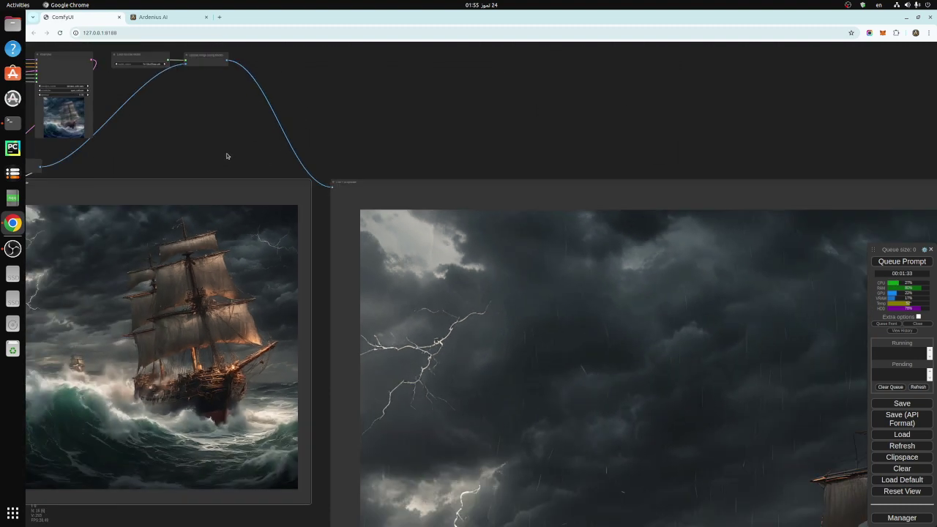
{"action": "scroll", "coordinate": [227, 155], "scroll_direction": "down", "scroll_amount": 1}
{"action": "left_click_drag", "start_coordinate": [226, 156], "coordinate": [226, 200]}
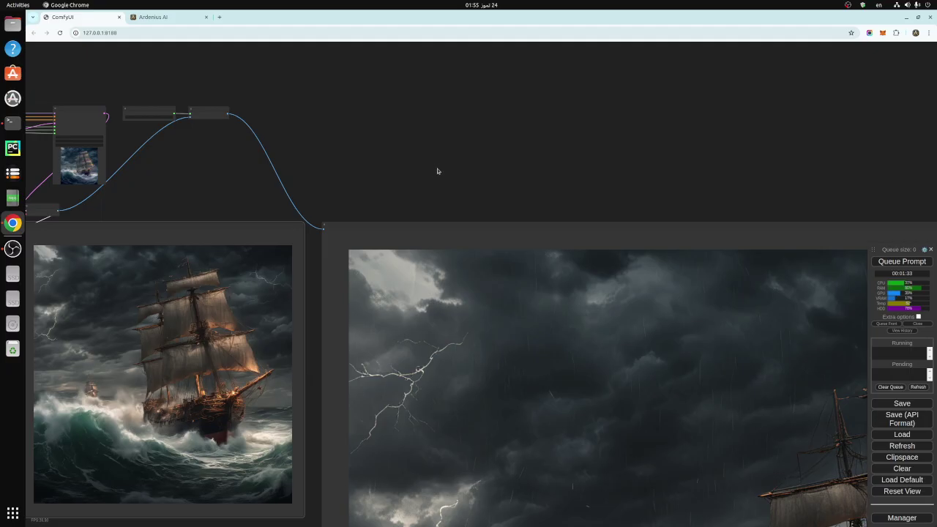
{"action": "scroll", "coordinate": [438, 171], "scroll_direction": "down", "scroll_amount": 2}
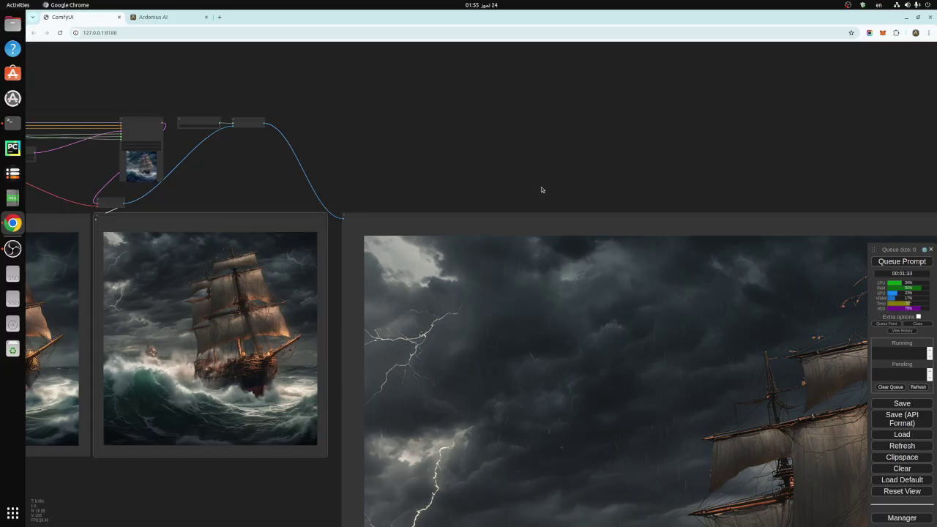
{"action": "scroll", "coordinate": [396, 104], "scroll_direction": "up", "scroll_amount": 5}
{"action": "scroll", "coordinate": [327, 74], "scroll_direction": "down", "scroll_amount": 3}
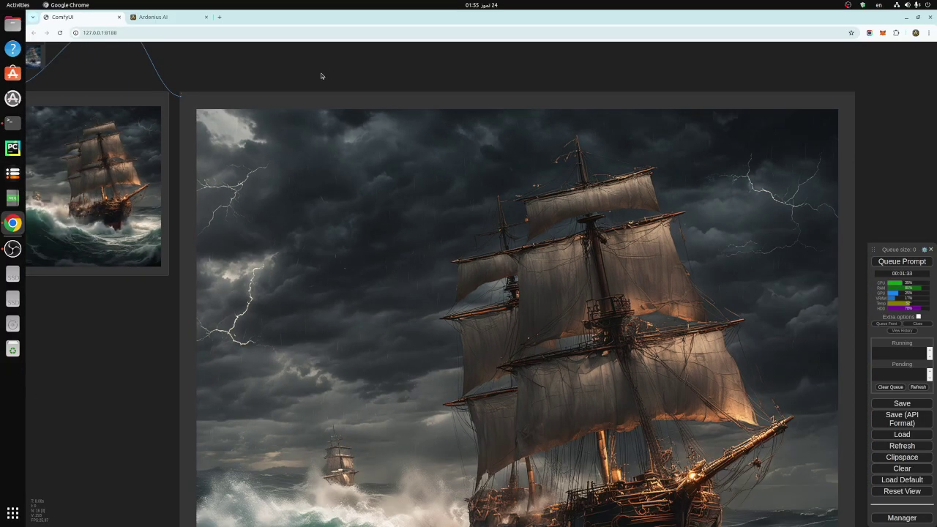
{"action": "scroll", "coordinate": [321, 76], "scroll_direction": "down", "scroll_amount": 1}
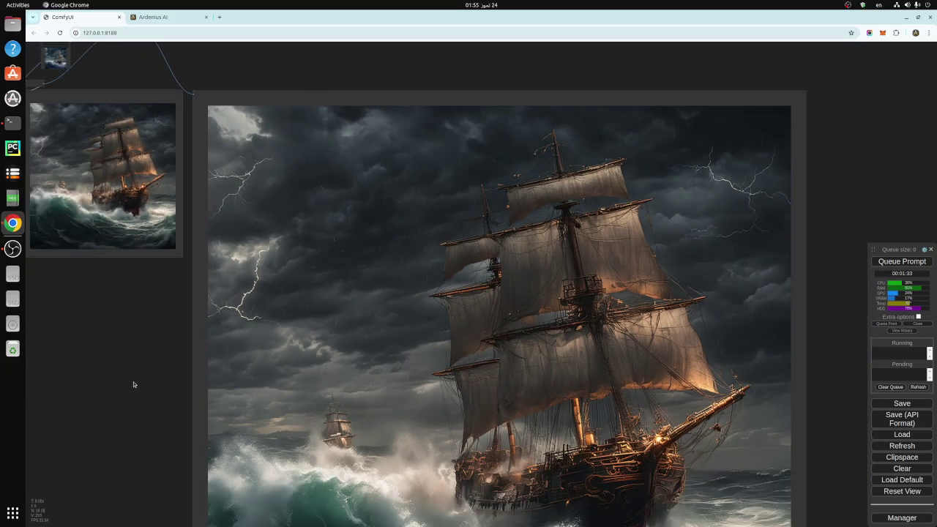
- Compare the ship in the 1.5x + 4x upscale preview with the 1.5x normal and 1.5x latent upscale previews
{"action": "left_click_drag", "start_coordinate": [145, 427], "coordinate": [158, 321]}
{"action": "scroll", "coordinate": [89, 324], "scroll_direction": "down", "scroll_amount": 2}
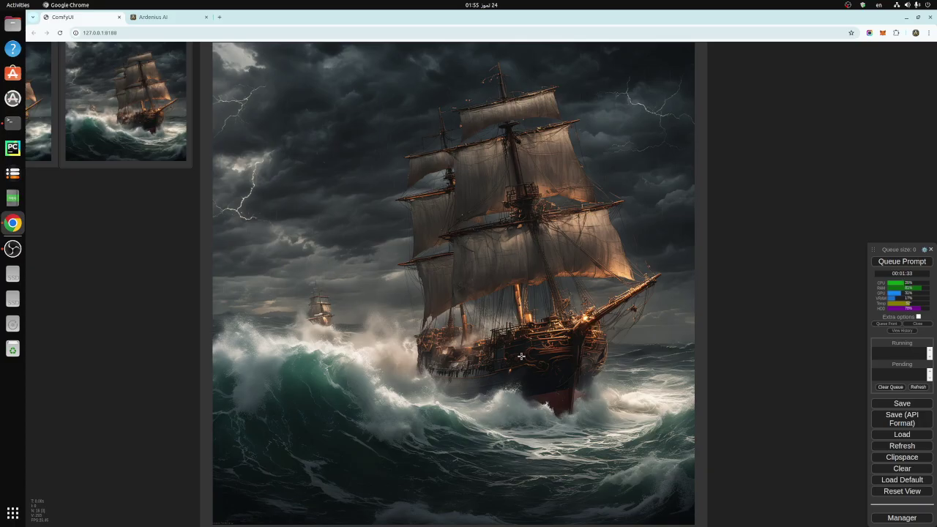
{"action": "scroll", "coordinate": [560, 360], "scroll_direction": "down", "scroll_amount": 4}
{"action": "scroll", "coordinate": [553, 366], "scroll_direction": "up", "scroll_amount": 2}
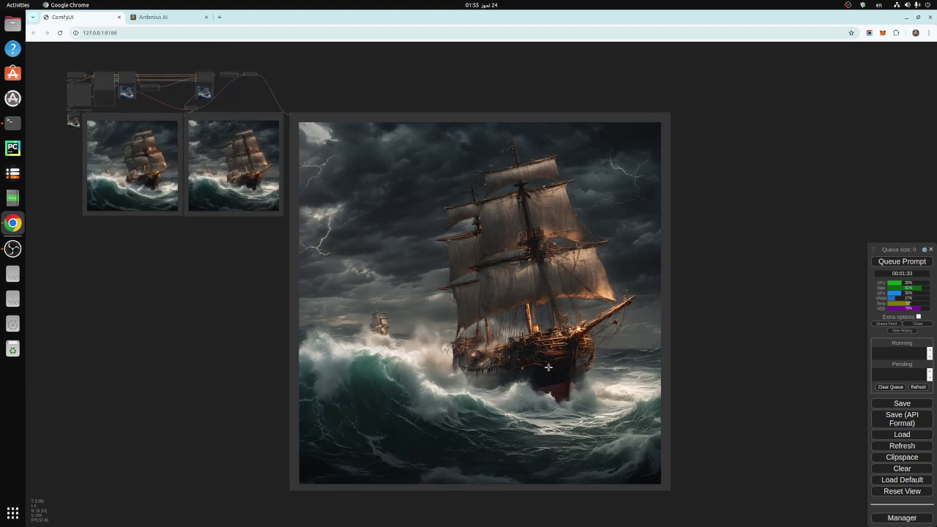
{"action": "scroll", "coordinate": [550, 364], "scroll_direction": "up", "scroll_amount": 1}
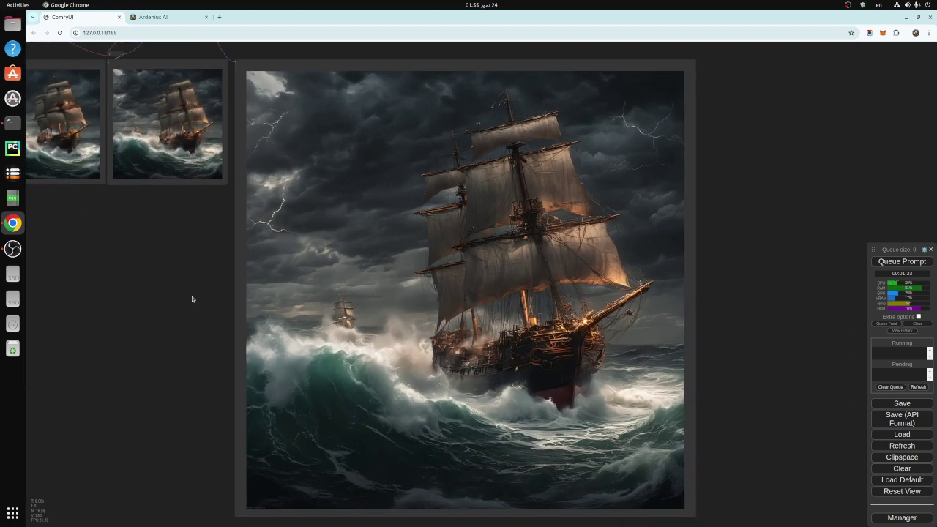
{"action": "scroll", "coordinate": [179, 296], "scroll_direction": "down", "scroll_amount": 1}
{"action": "left_click_drag", "start_coordinate": [164, 297], "coordinate": [276, 313]}
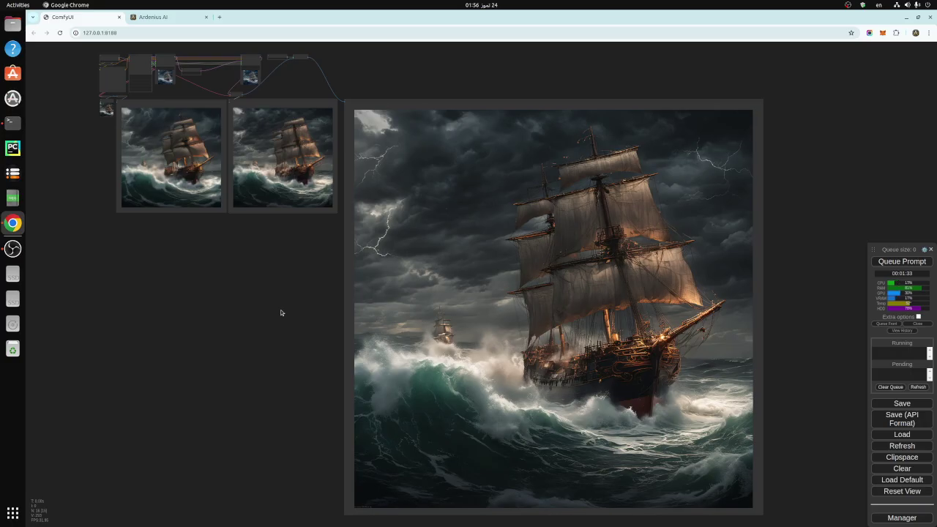
{"action": "scroll", "coordinate": [286, 357], "scroll_direction": "up", "scroll_amount": 1}
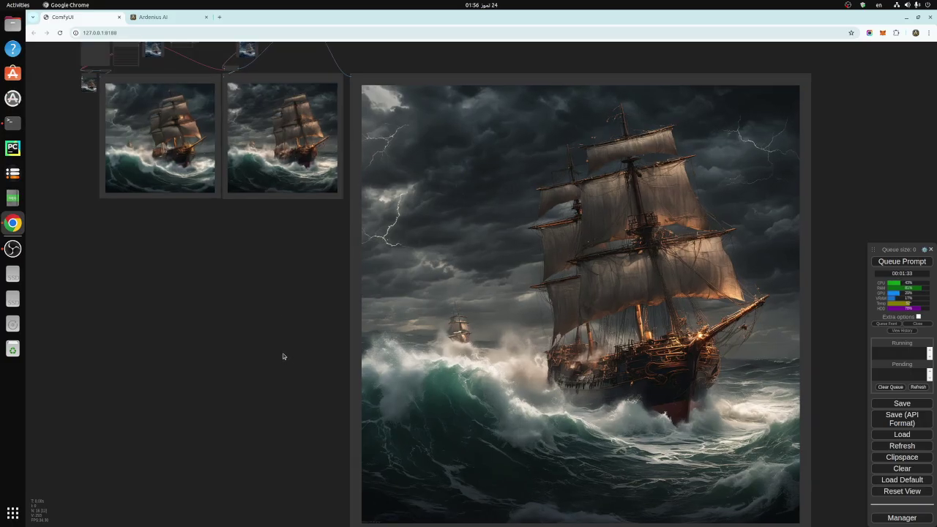
{"action": "left_click_drag", "start_coordinate": [289, 358], "coordinate": [259, 335]}
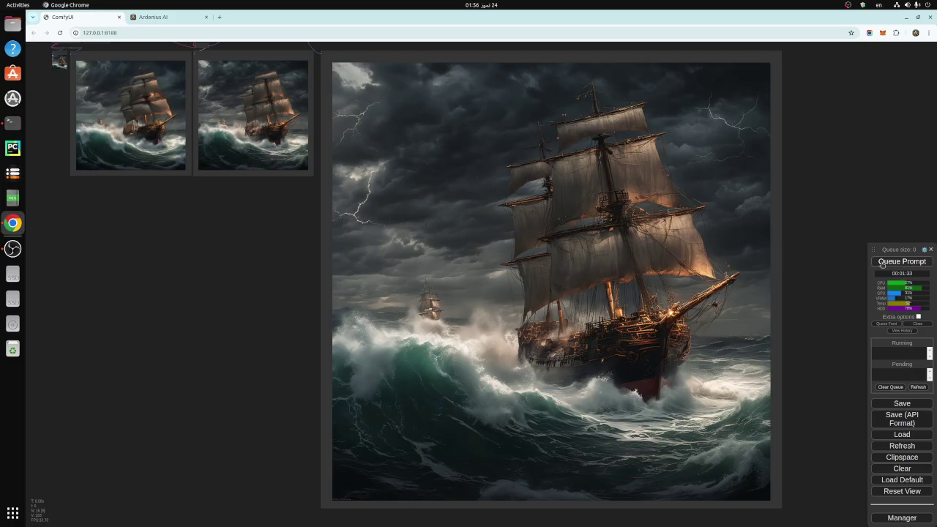
- Queue the workflow with the new cat prompt and follow the image forming in the first KSampler
{"action": "left_click", "coordinate": [882, 263]}
{"action": "scroll", "coordinate": [238, 252], "scroll_direction": "down", "scroll_amount": 4}
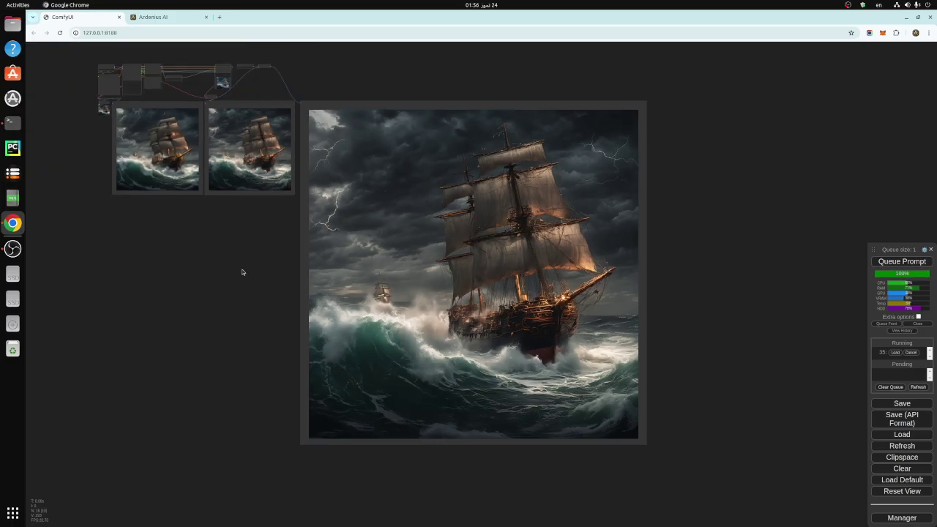
{"action": "left_click_drag", "start_coordinate": [213, 255], "coordinate": [300, 315]}
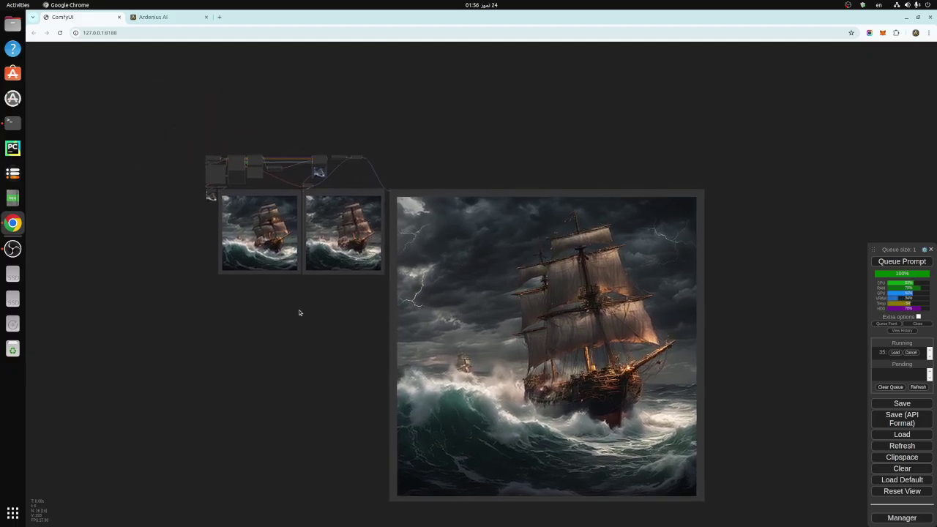
{"action": "scroll", "coordinate": [268, 282], "scroll_direction": "up", "scroll_amount": 5}
{"action": "scroll", "coordinate": [268, 281], "scroll_direction": "up", "scroll_amount": 5}
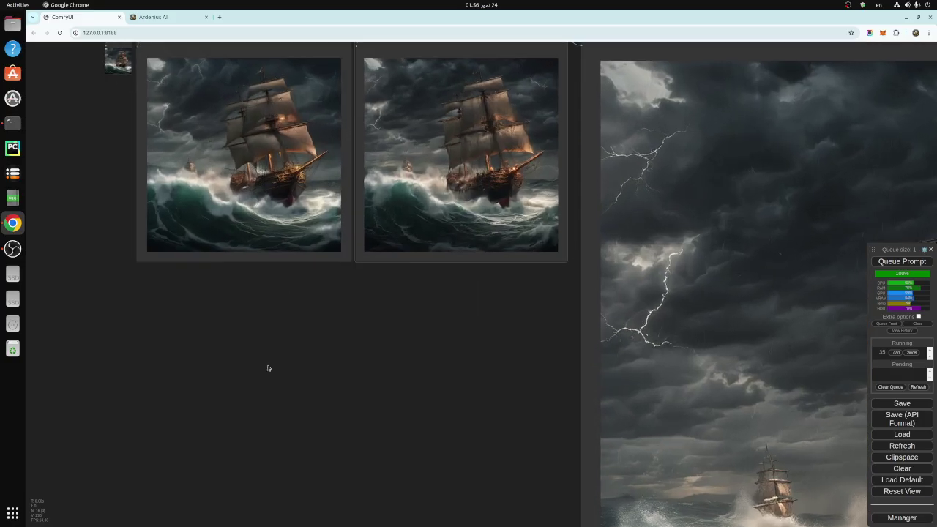
{"action": "left_click_drag", "start_coordinate": [266, 368], "coordinate": [249, 437]}
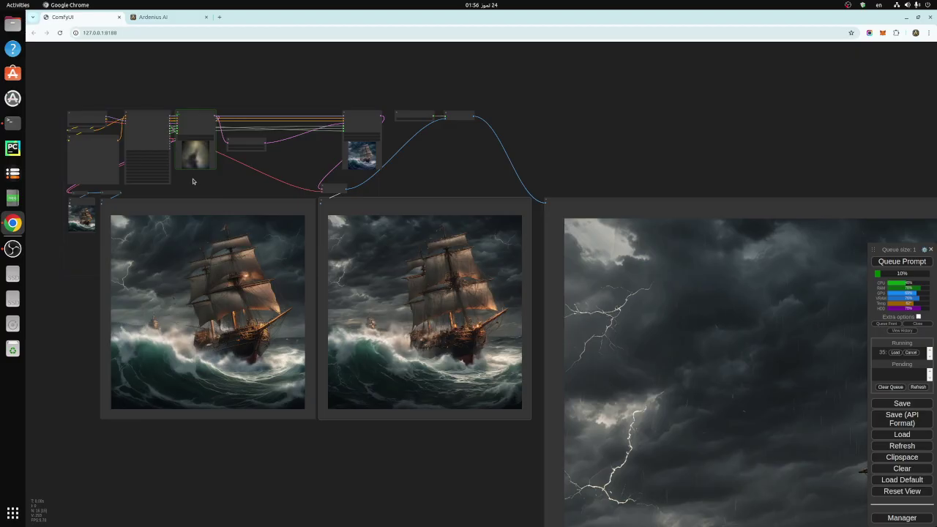
{"action": "scroll", "coordinate": [194, 178], "scroll_direction": "up", "scroll_amount": 3}
{"action": "scroll", "coordinate": [194, 180], "scroll_direction": "up", "scroll_amount": 6}
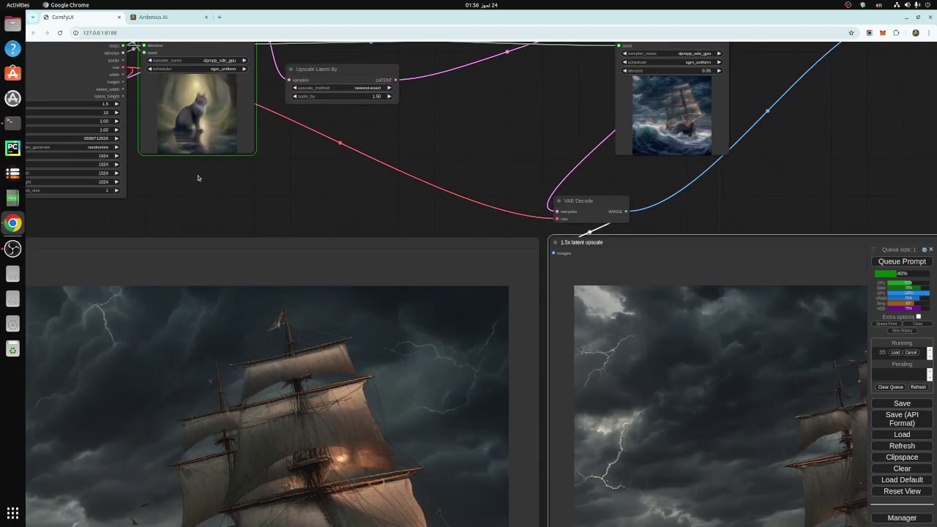
{"action": "left_click_drag", "start_coordinate": [201, 176], "coordinate": [228, 273]}
{"action": "scroll", "coordinate": [230, 275], "scroll_direction": "up", "scroll_amount": 5}
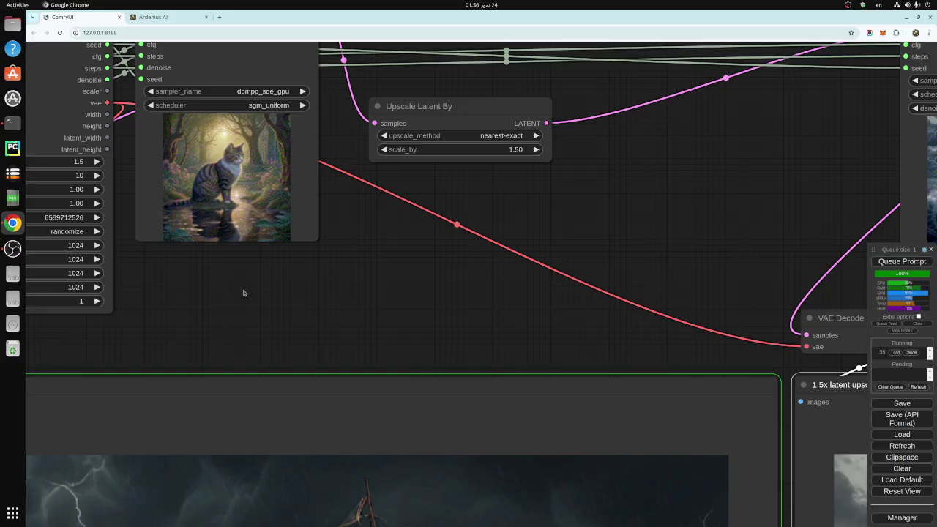
- Inspect the new cat image in the original and 1.5x normal upscale previews while the second KSampler runs
{"action": "scroll", "coordinate": [244, 292], "scroll_direction": "down", "scroll_amount": 4}
{"action": "scroll", "coordinate": [312, 344], "scroll_direction": "down", "scroll_amount": 2}
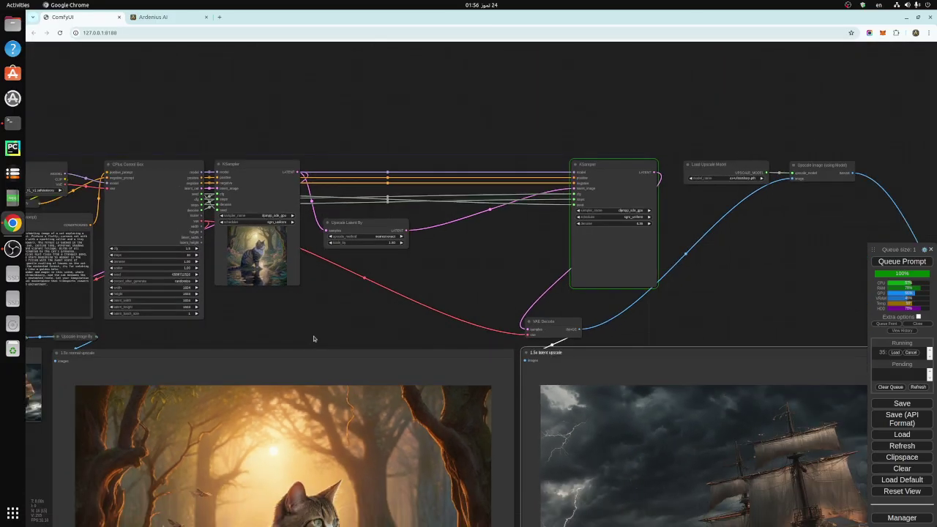
{"action": "scroll", "coordinate": [329, 280], "scroll_direction": "down", "scroll_amount": 5}
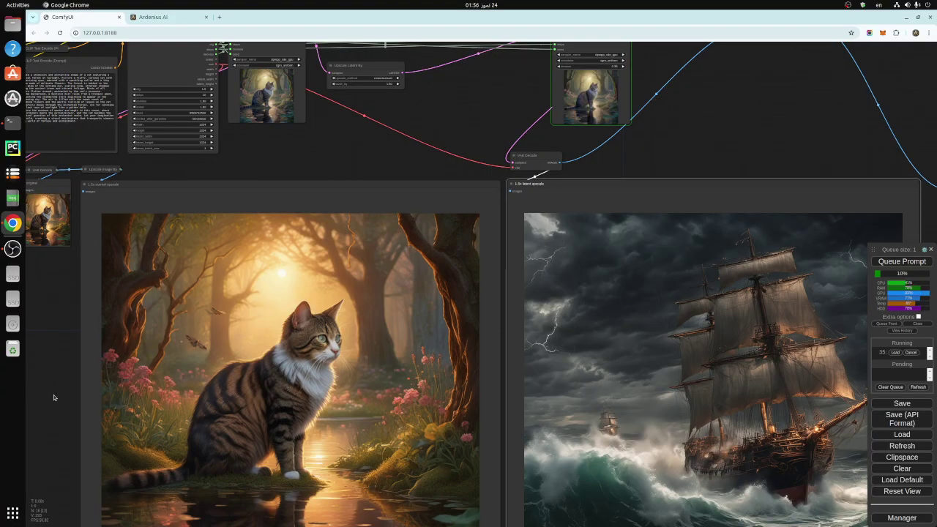
{"action": "left_click_drag", "start_coordinate": [53, 397], "coordinate": [70, 281]}
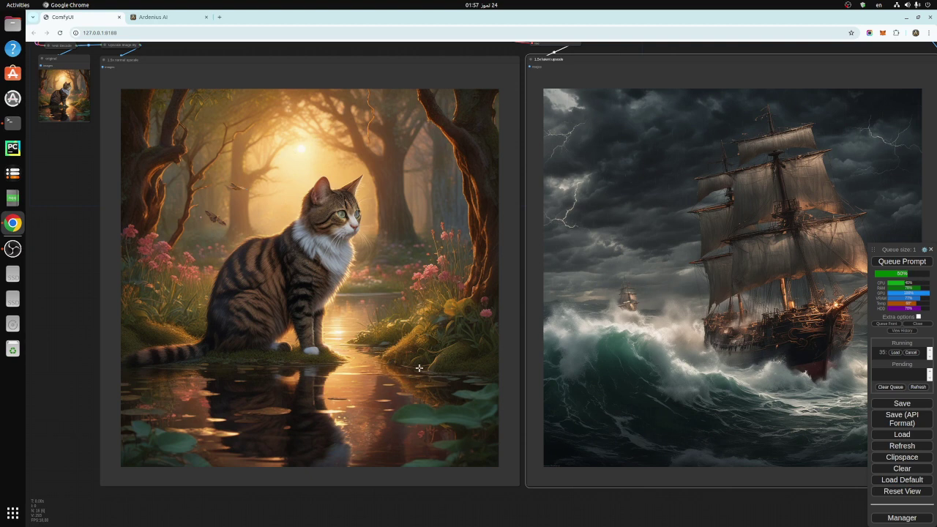
{"action": "scroll", "coordinate": [396, 395], "scroll_direction": "down", "scroll_amount": 4}
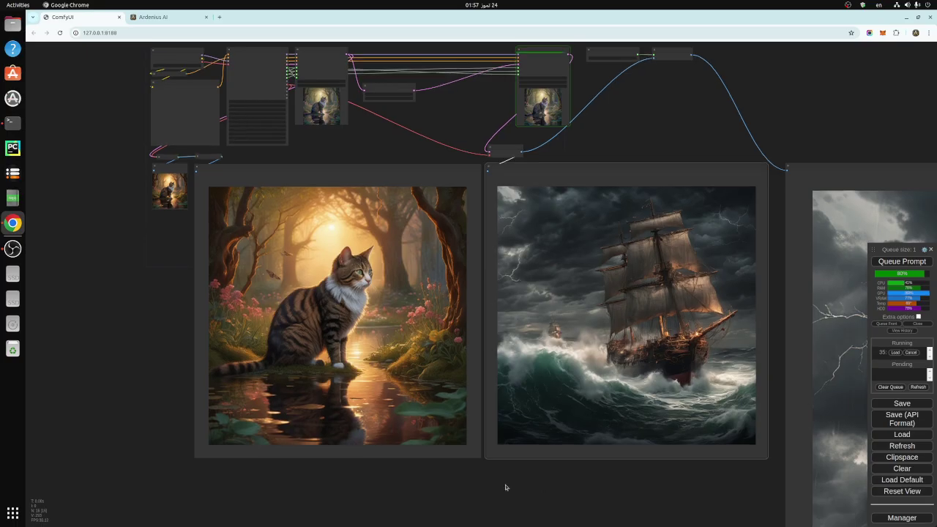
- Compare the cat's detail in the 1.5x normal upscale preview with the 1.5x latent upscale preview side by side
{"action": "left_click_drag", "start_coordinate": [543, 492], "coordinate": [436, 469]}
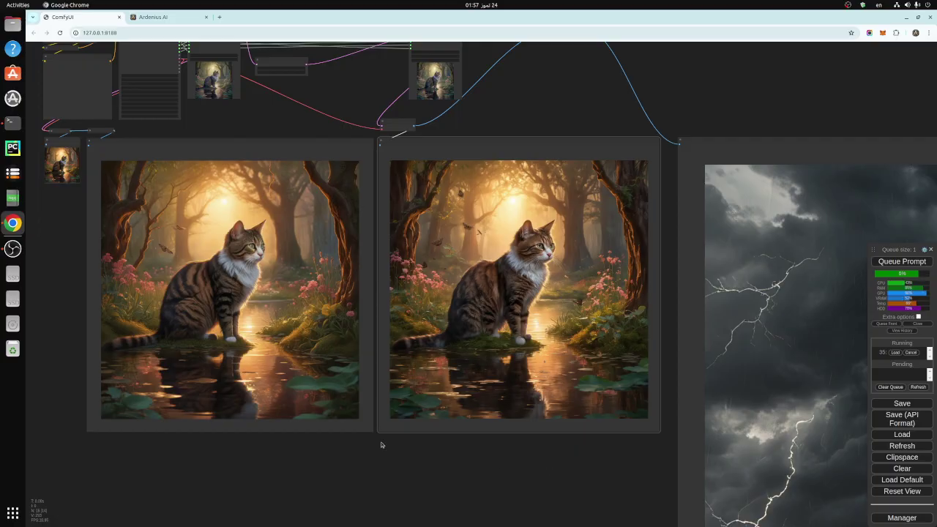
{"action": "scroll", "coordinate": [365, 439], "scroll_direction": "up", "scroll_amount": 2}
{"action": "scroll", "coordinate": [364, 441], "scroll_direction": "up", "scroll_amount": 1}
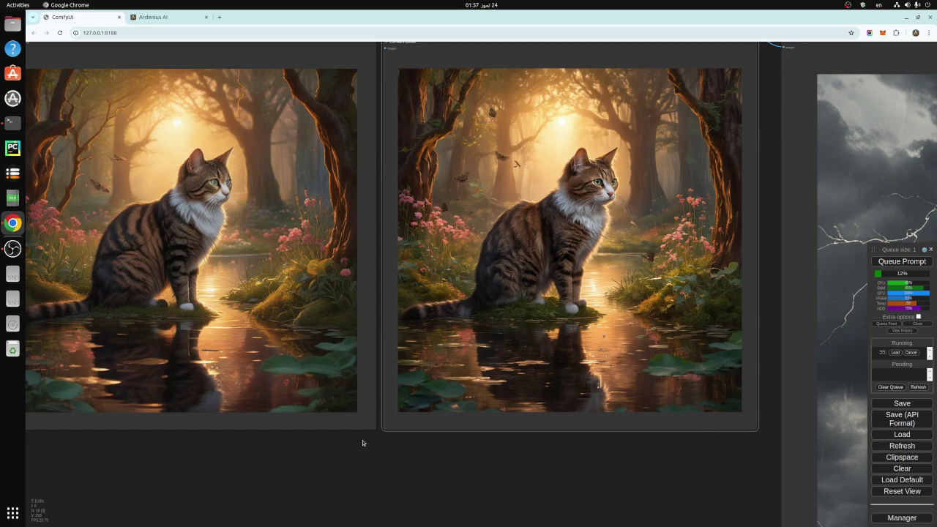
{"action": "left_click_drag", "start_coordinate": [365, 442], "coordinate": [424, 475]}
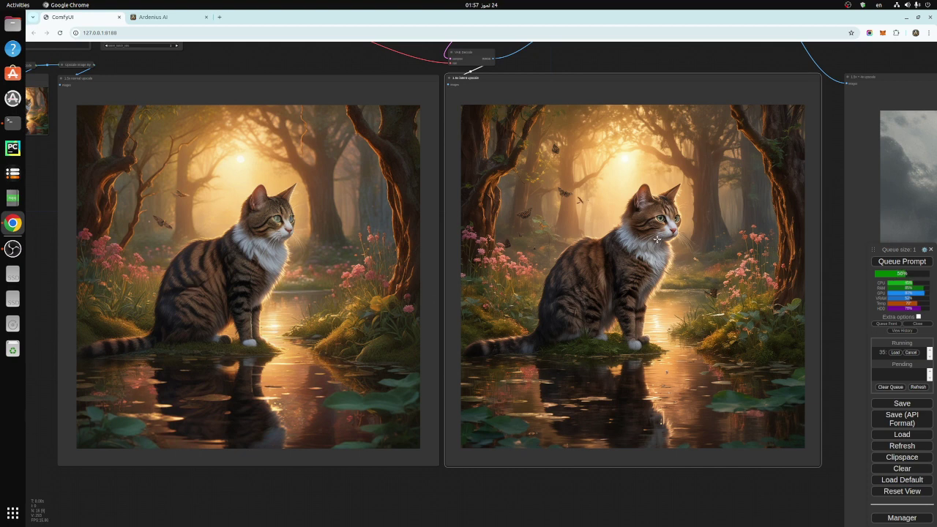
{"action": "scroll", "coordinate": [667, 221], "scroll_direction": "up", "scroll_amount": 3}
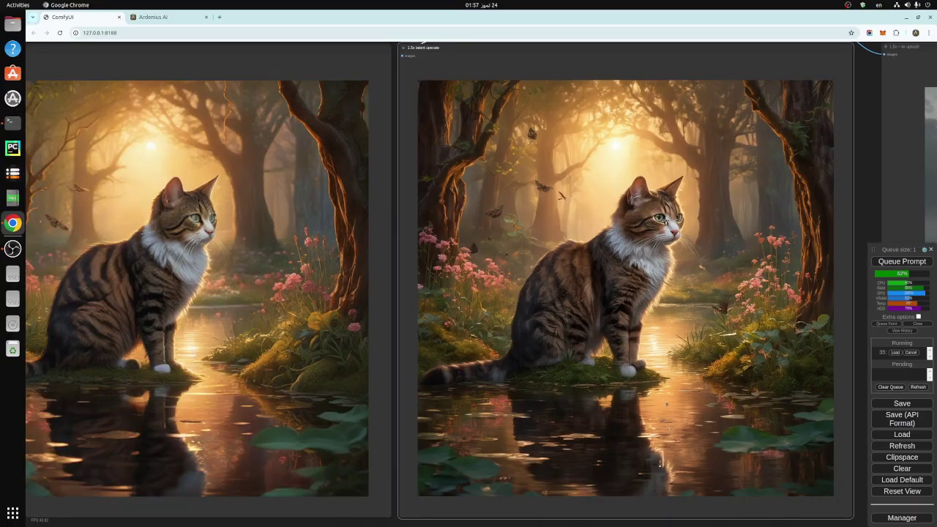
{"action": "scroll", "coordinate": [653, 234], "scroll_direction": "down", "scroll_amount": 2}
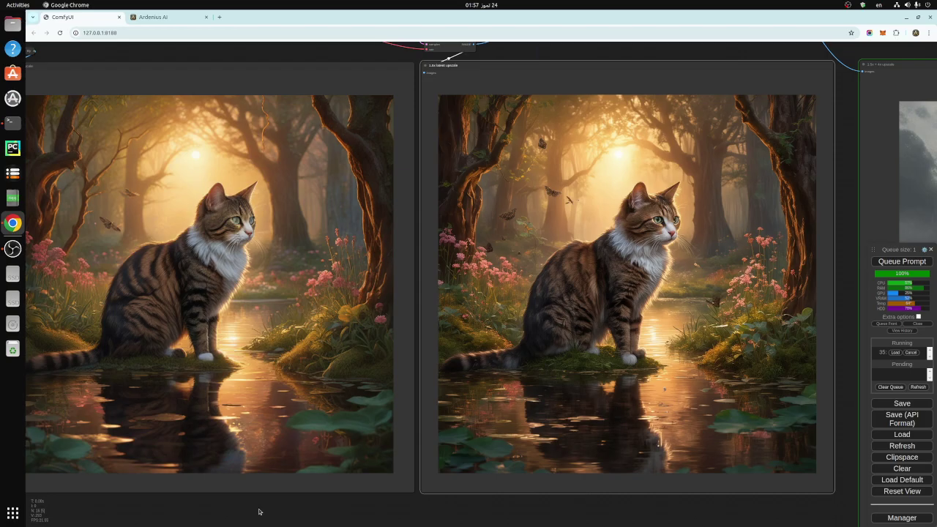
{"action": "left_click_drag", "start_coordinate": [259, 510], "coordinate": [288, 512]}
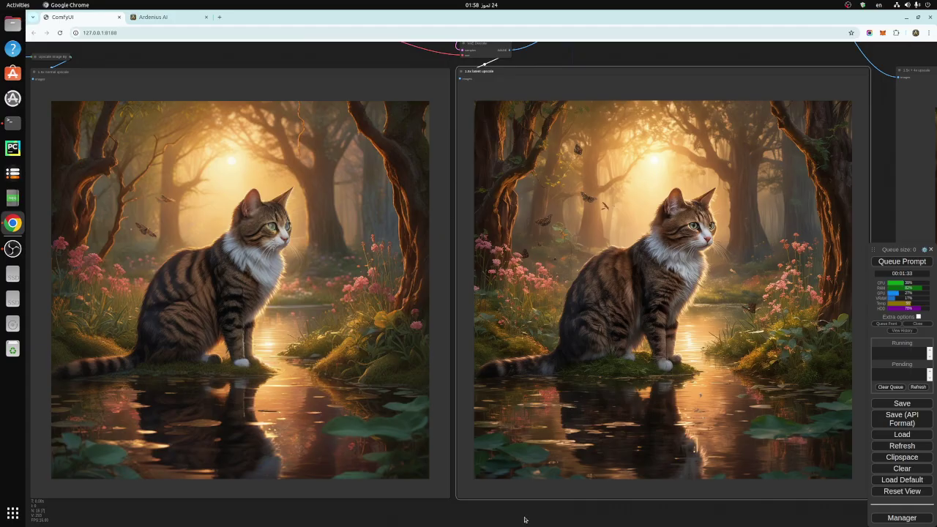
- Examine the cat image in the 1.5x + 4x upscale preview against the two smaller 1.5x upscale previews
{"action": "scroll", "coordinate": [527, 519], "scroll_direction": "down", "scroll_amount": 4}
{"action": "scroll", "coordinate": [611, 524], "scroll_direction": "up", "scroll_amount": 5}
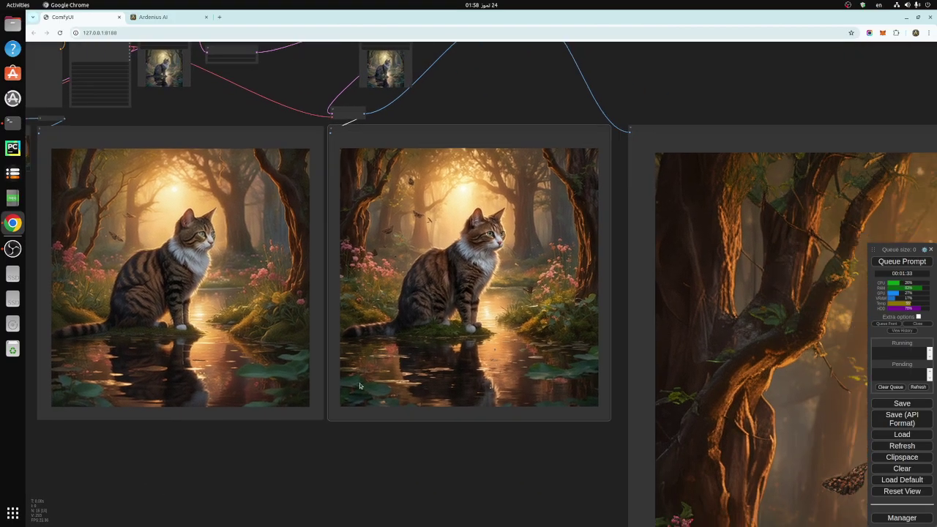
{"action": "scroll", "coordinate": [191, 368], "scroll_direction": "down", "scroll_amount": 3}
{"action": "scroll", "coordinate": [194, 387], "scroll_direction": "down", "scroll_amount": 3}
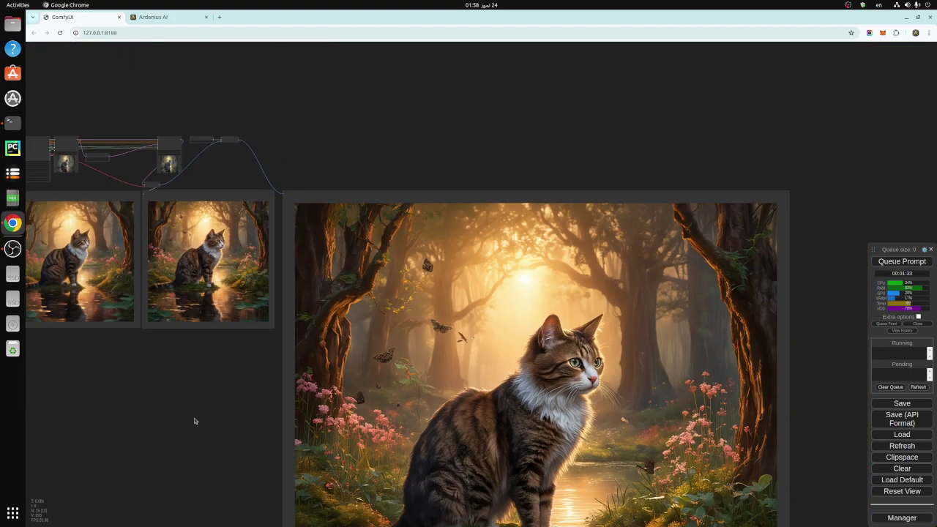
{"action": "left_click_drag", "start_coordinate": [192, 432], "coordinate": [195, 289]}
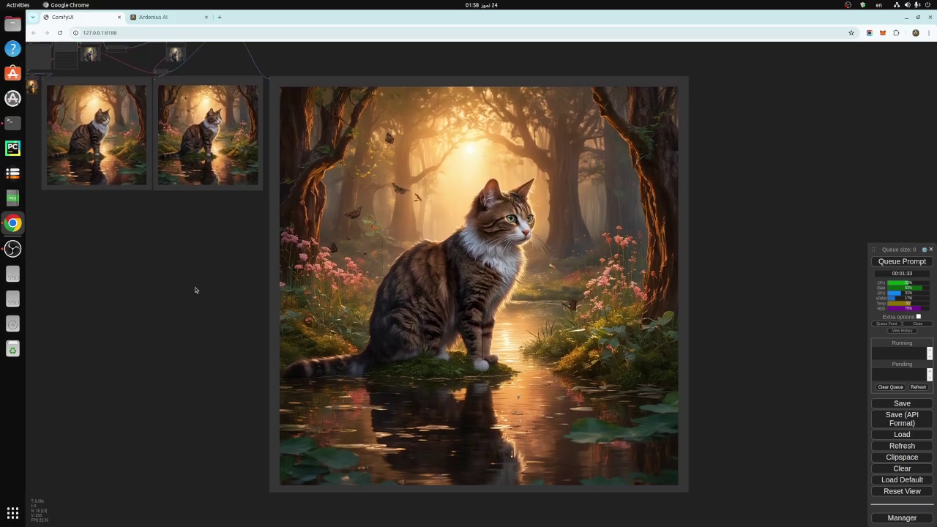
{"action": "scroll", "coordinate": [199, 285], "scroll_direction": "up", "scroll_amount": 2}
{"action": "scroll", "coordinate": [214, 282], "scroll_direction": "down", "scroll_amount": 1}
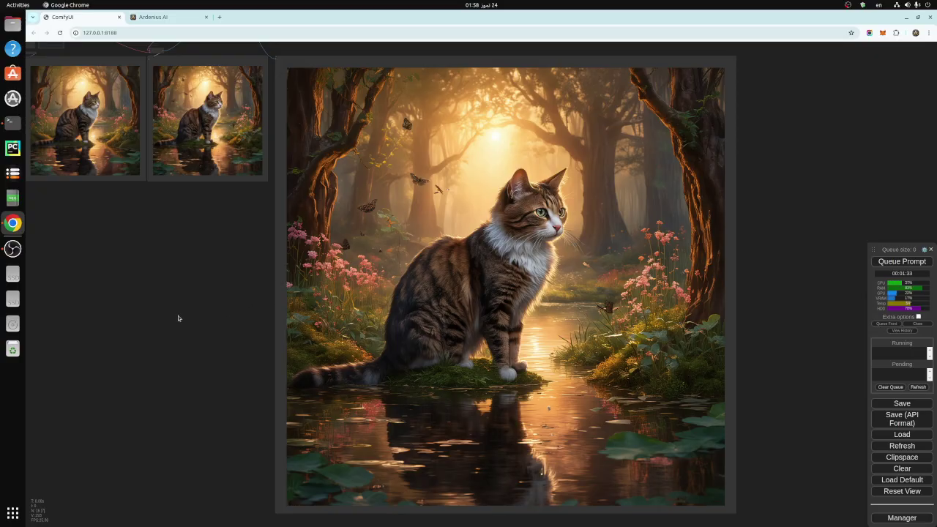
{"action": "left_click_drag", "start_coordinate": [179, 318], "coordinate": [256, 316]}
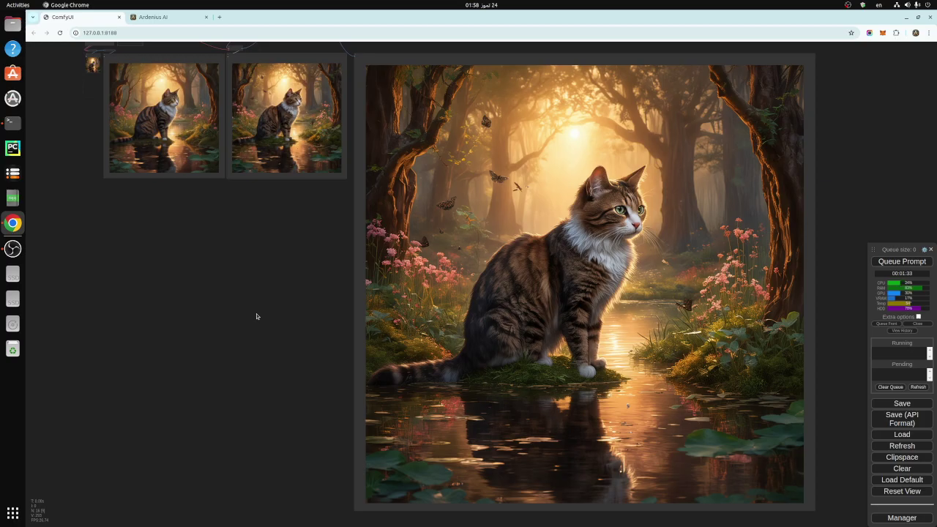